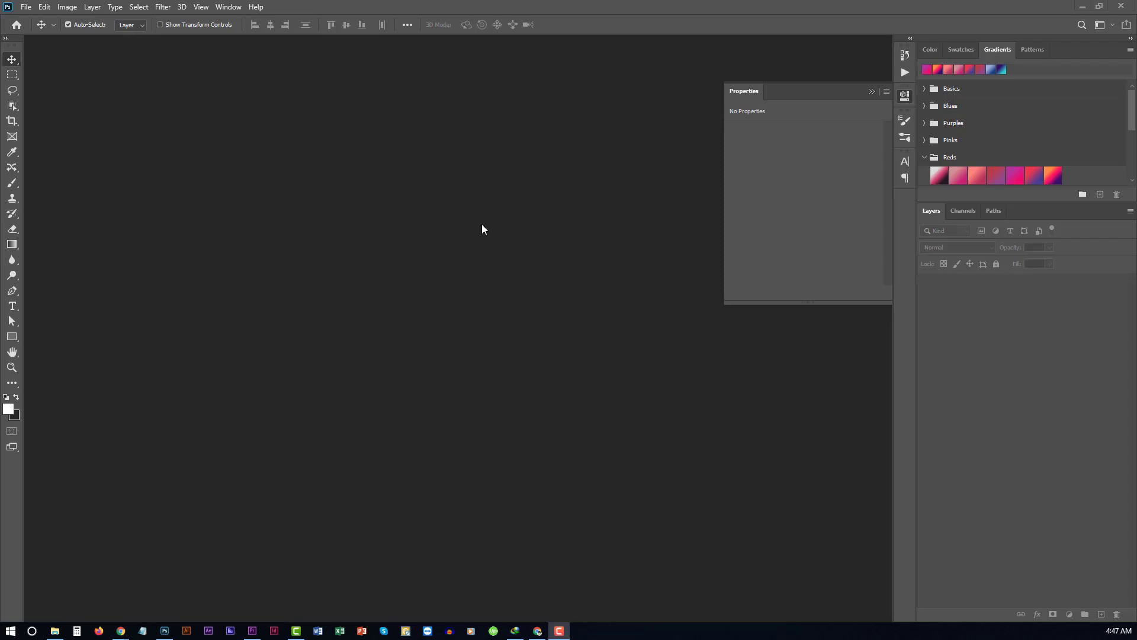
Step: Create a new 2000 × 2000 pixel document at 300 pixels/inch in RGB Color with a white background
{"action": "left_click", "coordinate": [26, 7]}
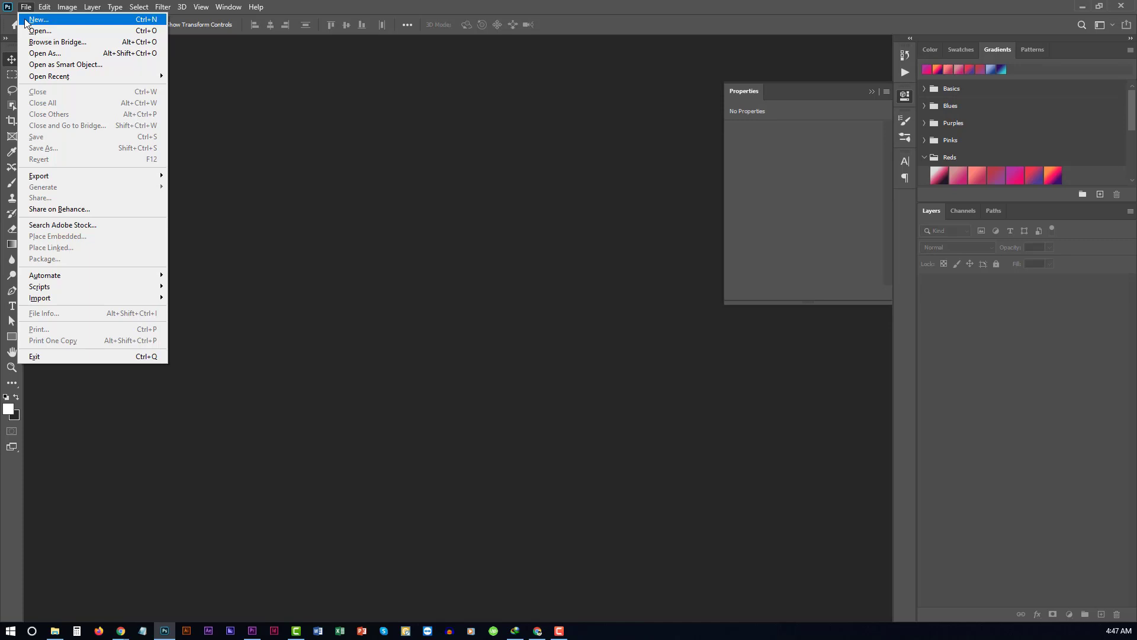
{"action": "left_click", "coordinate": [33, 20]}
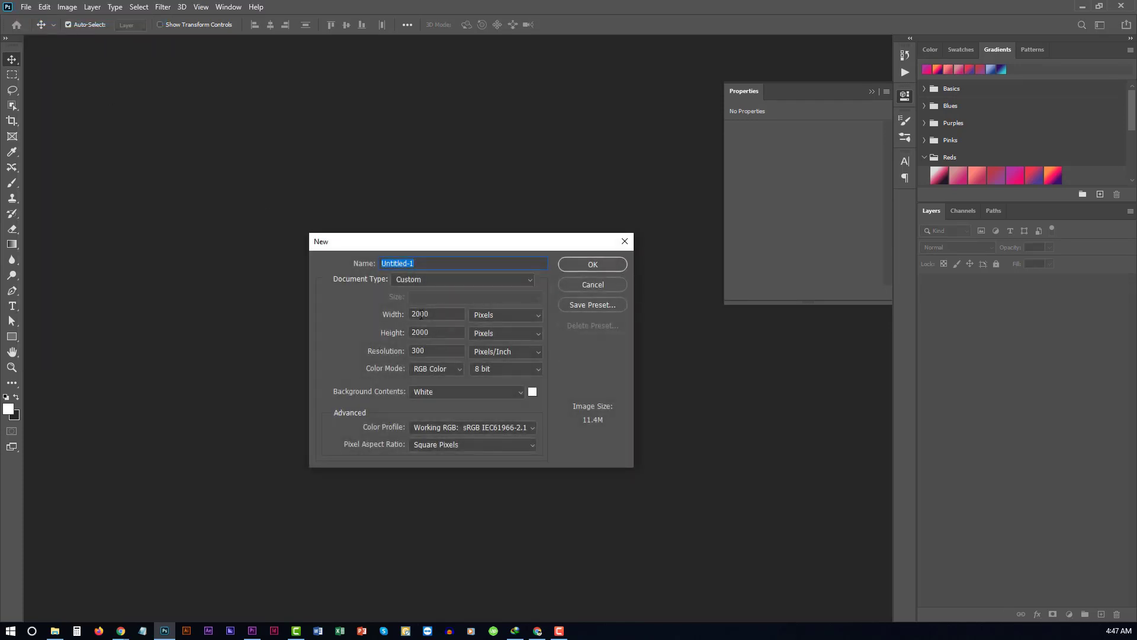
{"action": "double_click", "coordinate": [424, 317]}
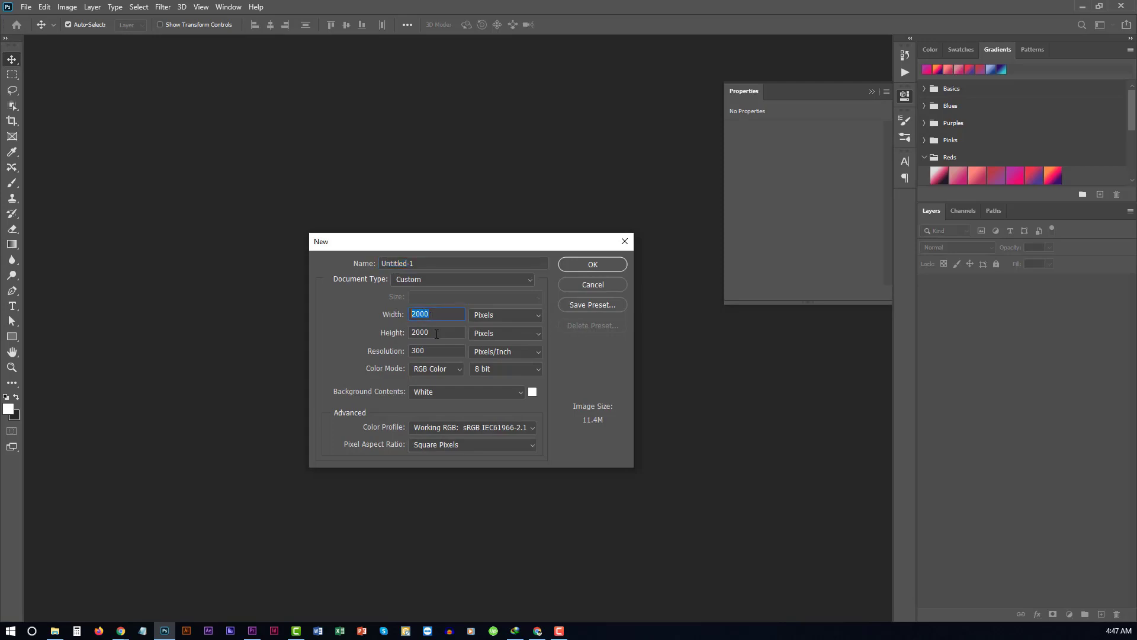
{"action": "key", "text": "Tab"}
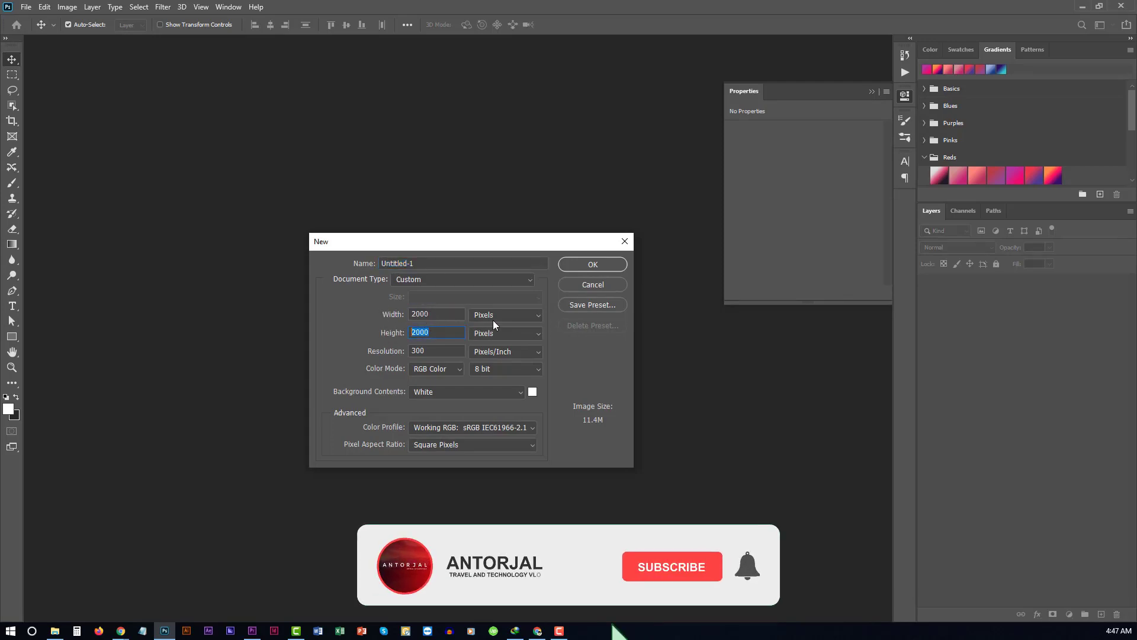
{"action": "double_click", "coordinate": [432, 352]}
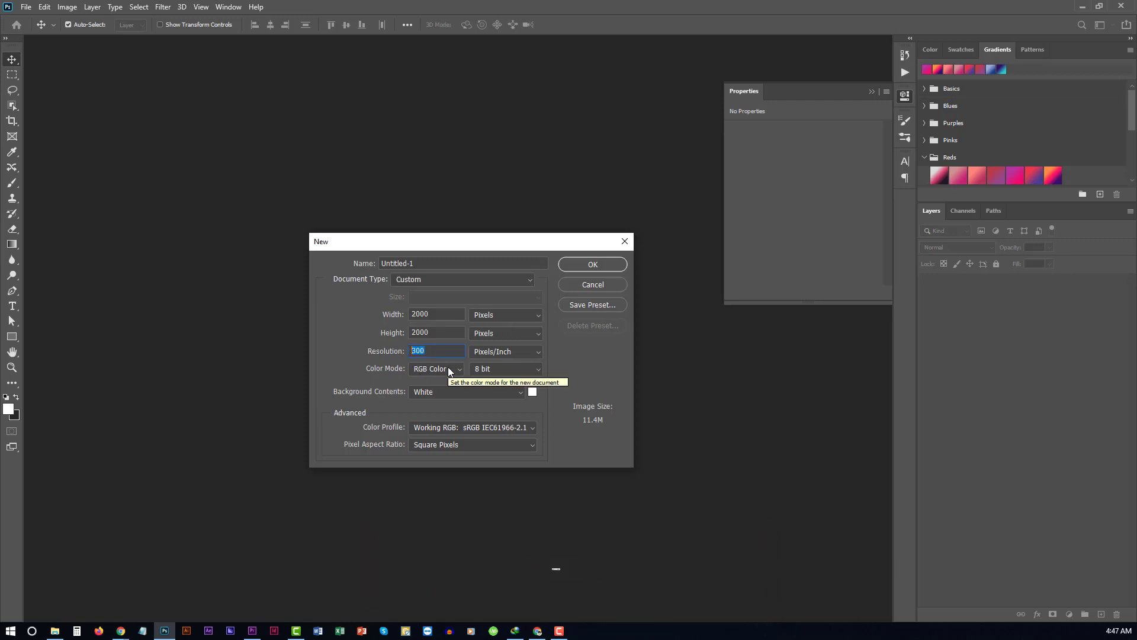
{"action": "left_click", "coordinate": [570, 265]}
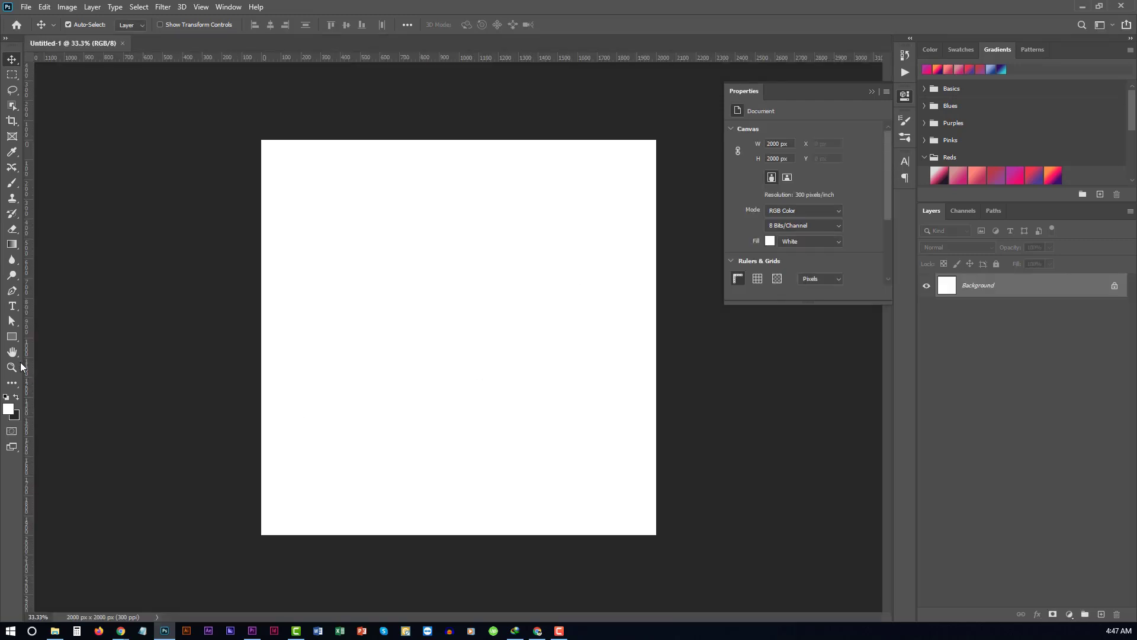
Step: Draw a rectangle shape about 2018 × 531 px across the full width of the canvas's lower edge
{"action": "left_click", "coordinate": [11, 337]}
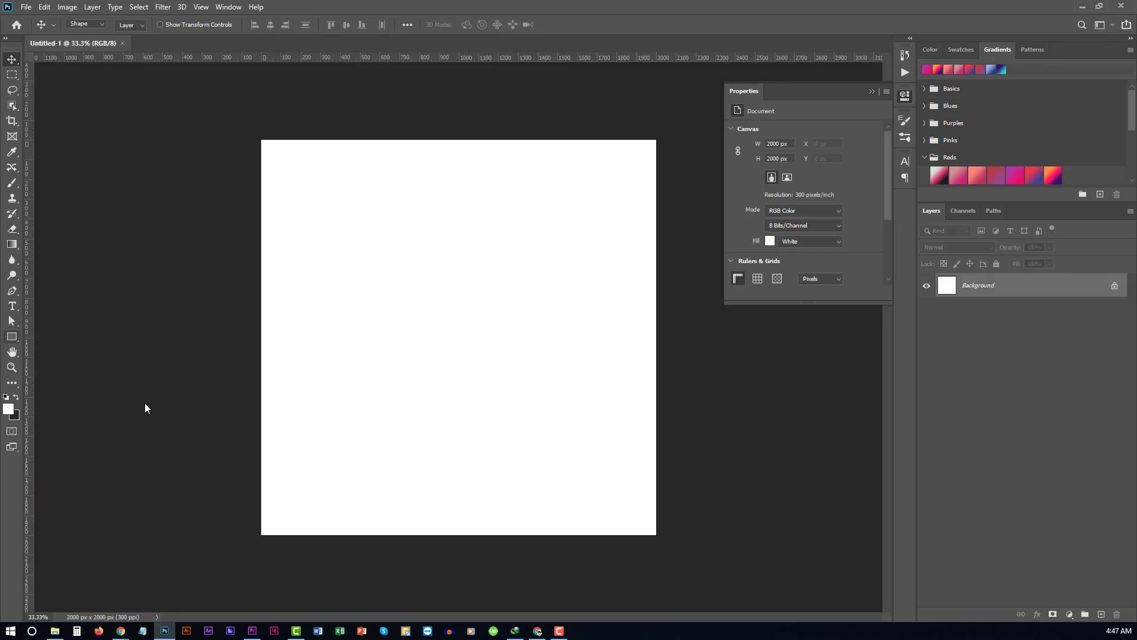
{"action": "left_click", "coordinate": [261, 431]}
{"action": "left_click_drag", "start_coordinate": [260, 431], "coordinate": [657, 535]}
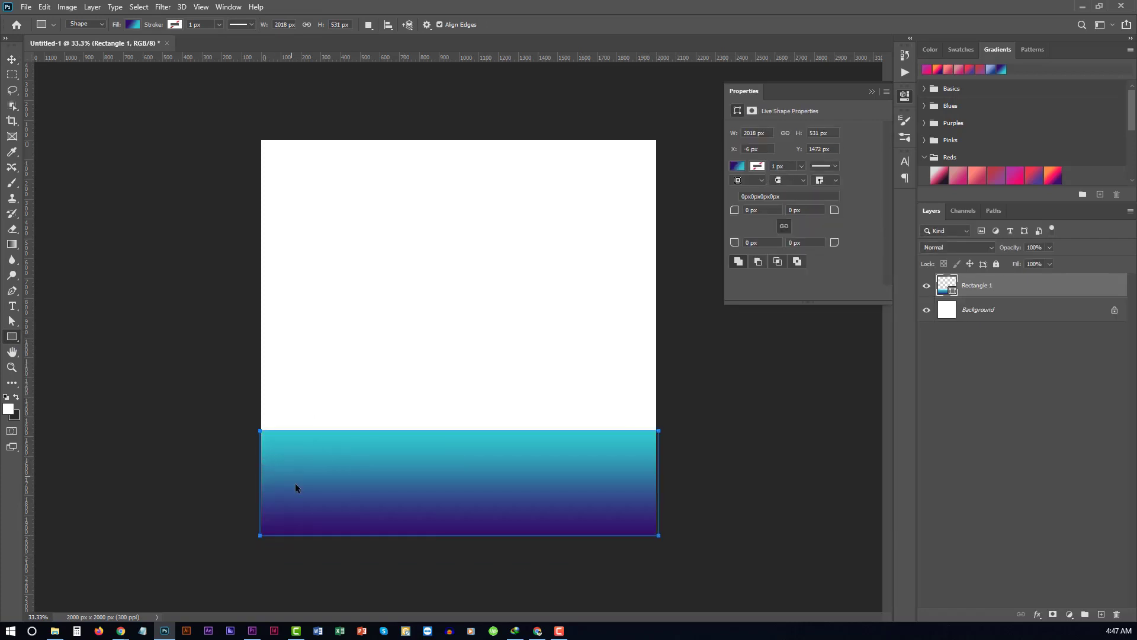
Step: Transform the rectangle to fit the canvas's side and lower edges exactly, at 2000 × 528 px
{"action": "key", "text": "ctrl+t"}
{"action": "left_click_drag", "start_coordinate": [658, 483], "coordinate": [656, 483]}
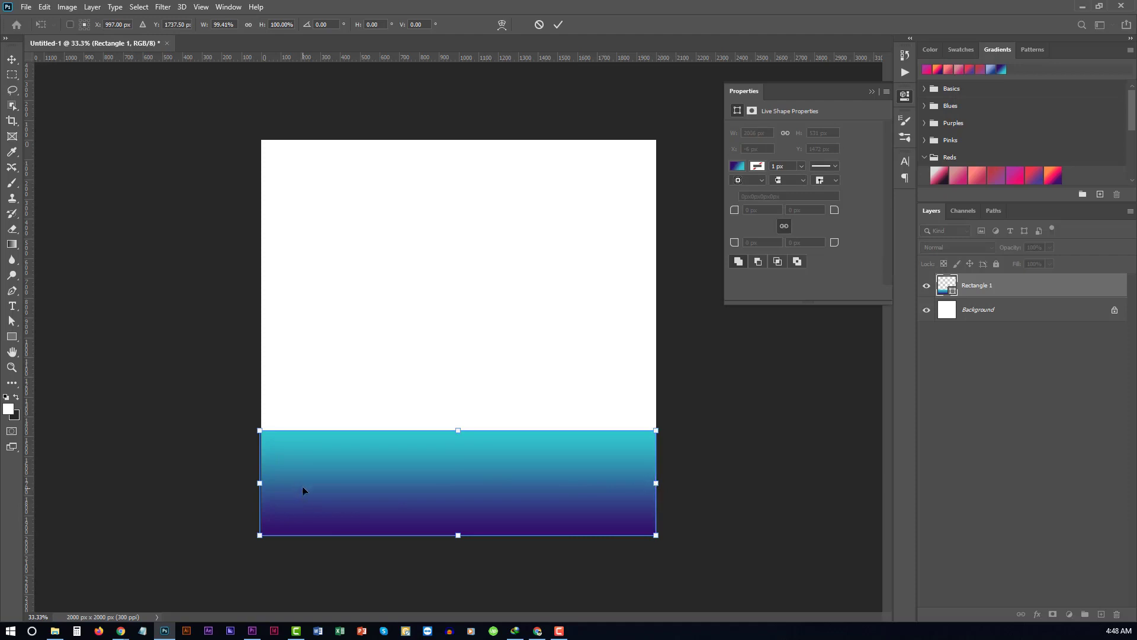
{"action": "mouse_move", "coordinate": [255, 487]}
{"action": "left_mouse_down"}
{"action": "mouse_move", "coordinate": [286, 485]}
{"action": "mouse_move", "coordinate": [262, 485]}
{"action": "left_mouse_up"}
{"action": "left_click_drag", "start_coordinate": [458, 535], "coordinate": [458, 535]}
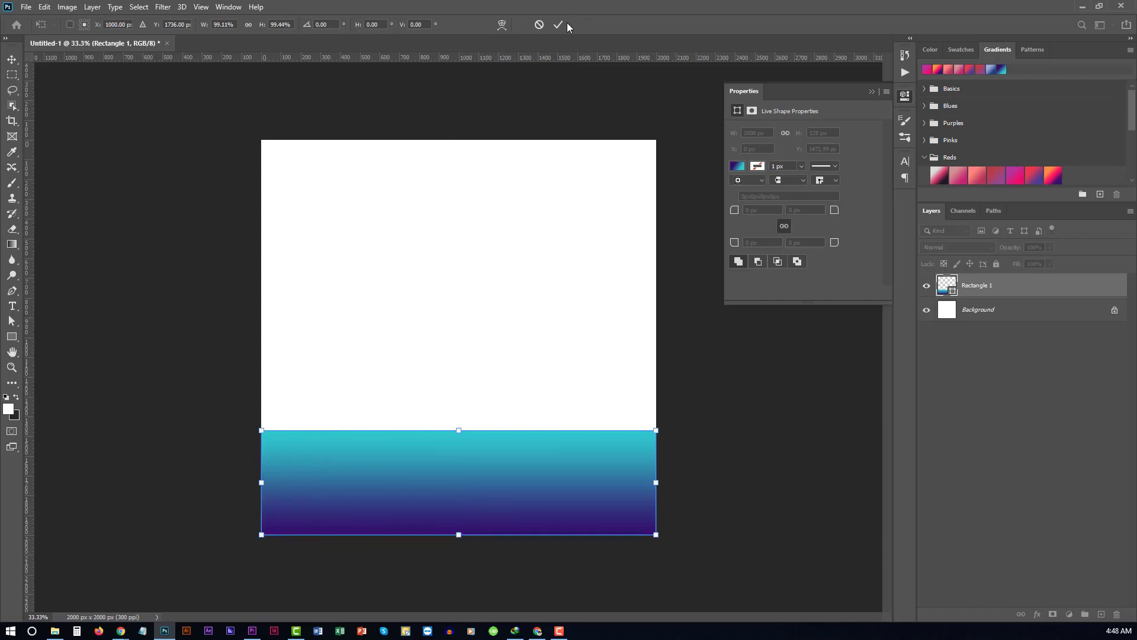
{"action": "left_click", "coordinate": [558, 24]}
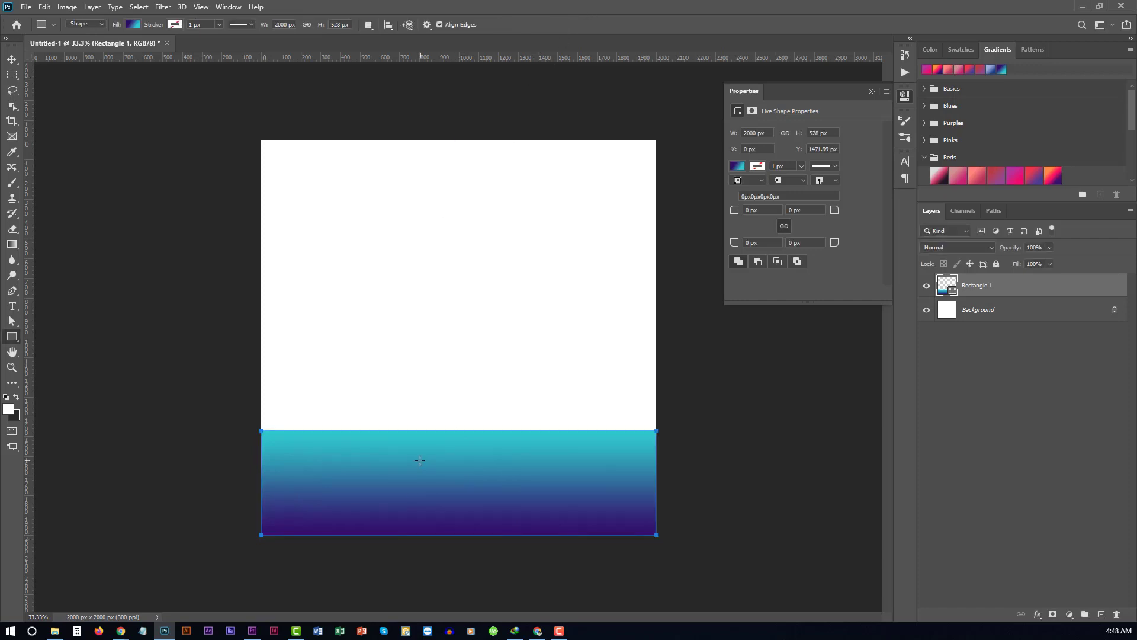
{"action": "left_click", "coordinate": [12, 59]}
{"action": "left_click", "coordinate": [533, 553]}
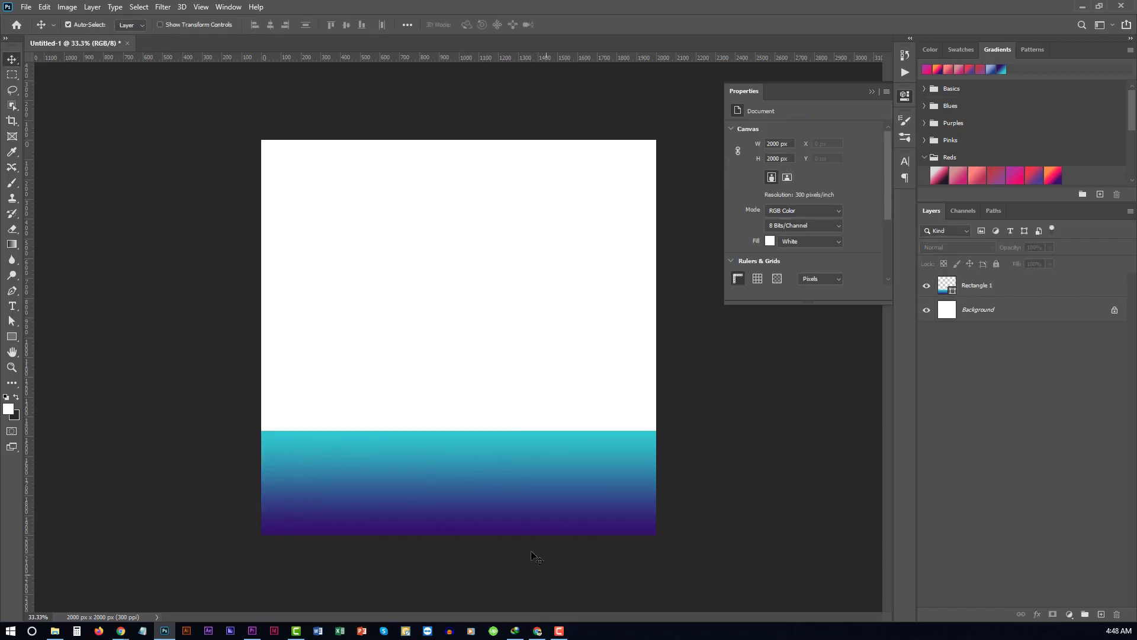
Step: Try drawing a circle about 651 px across outside the canvas with the Ellipse tool, and undo it
{"action": "scroll", "coordinate": [658, 578], "scroll_direction": "up", "scroll_amount": 1}
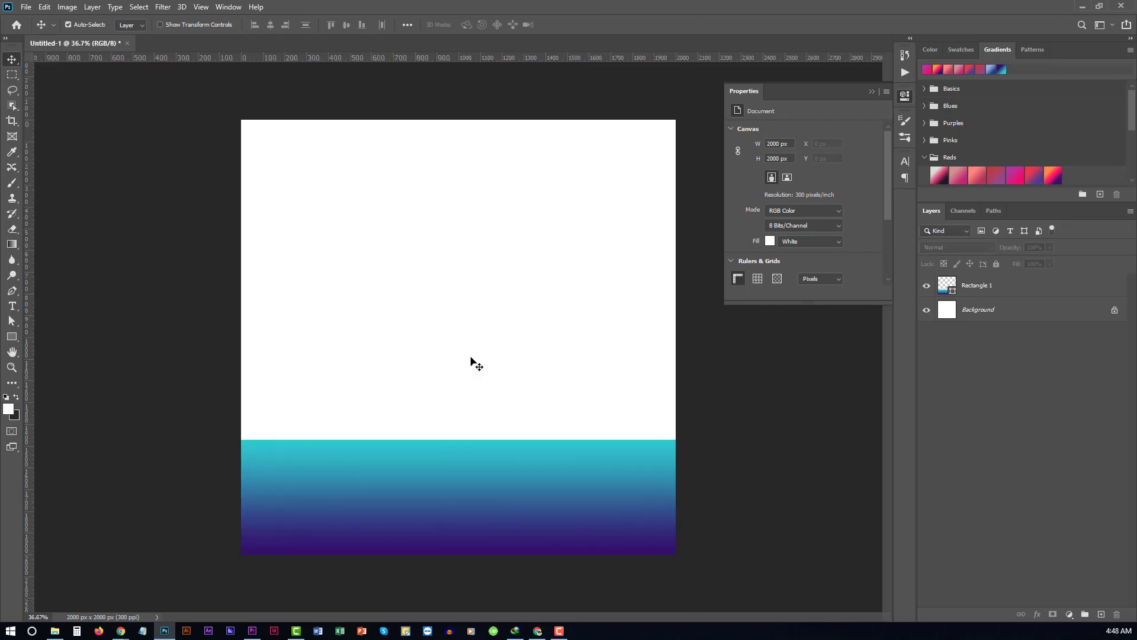
{"action": "left_click_drag", "start_coordinate": [228, 117], "coordinate": [697, 561]}
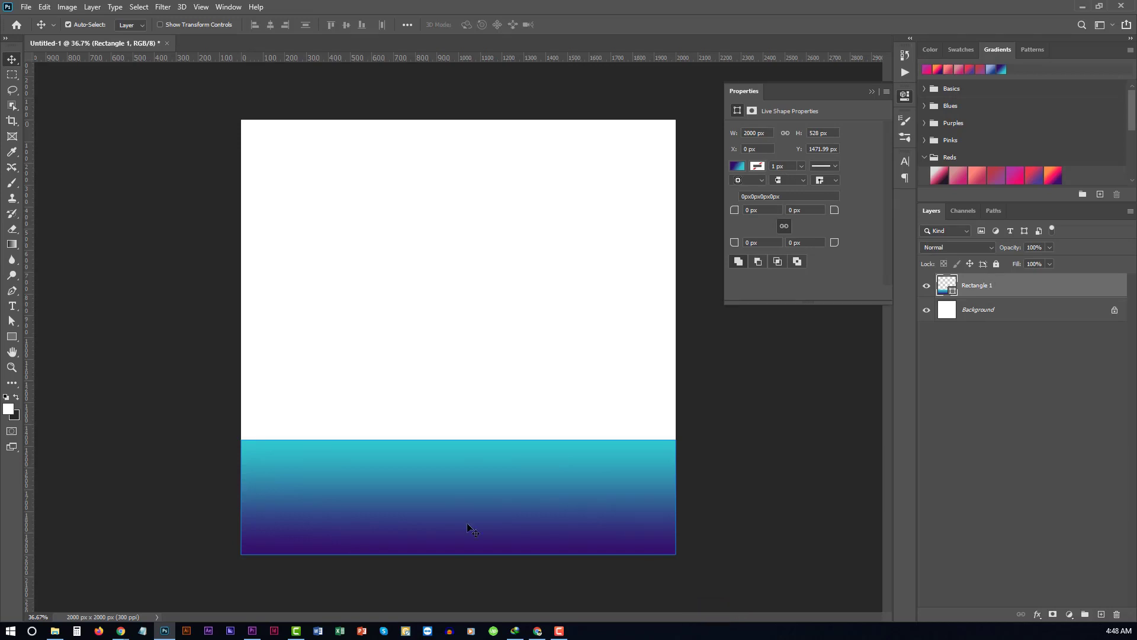
{"action": "left_click", "coordinate": [11, 339]}
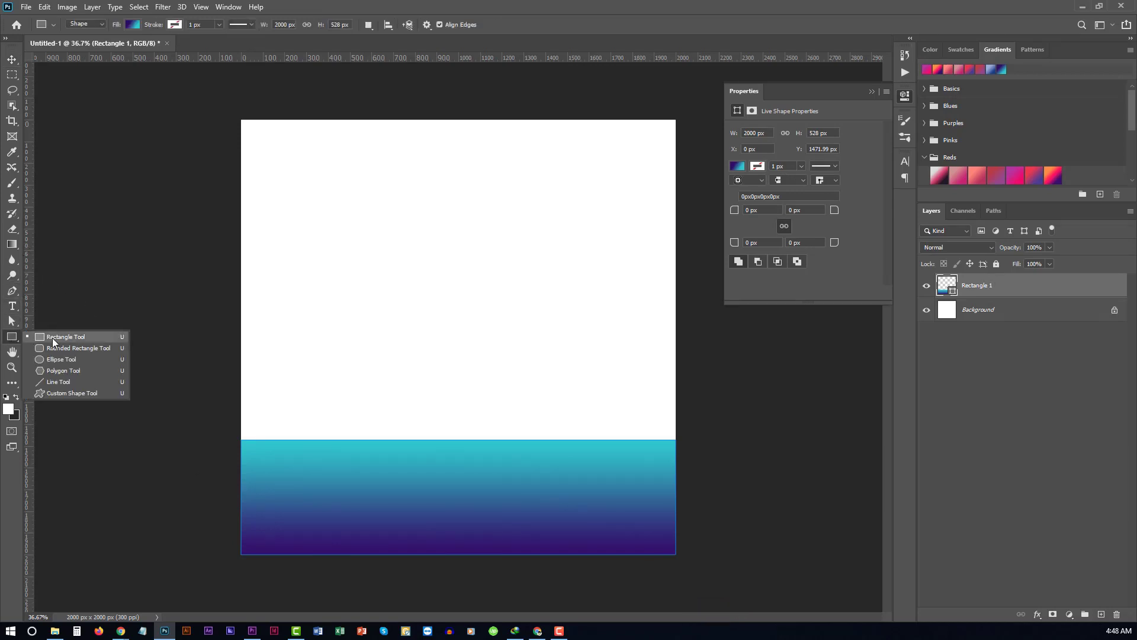
{"action": "left_click", "coordinate": [51, 359]}
{"action": "left_click_drag", "start_coordinate": [69, 211], "coordinate": [211, 423]}
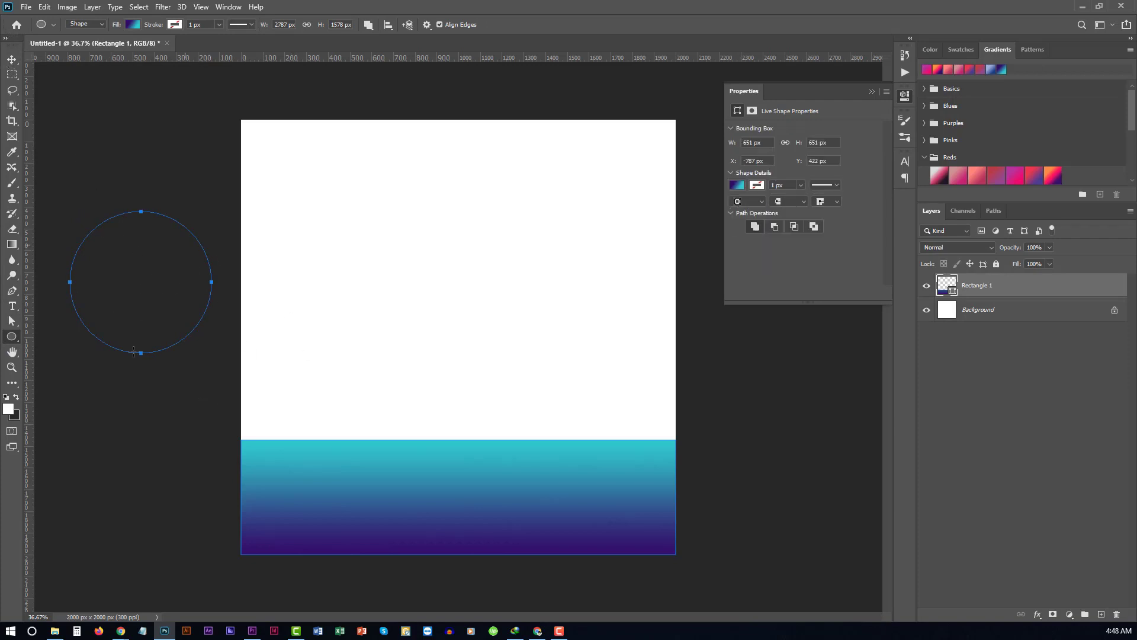
{"action": "left_click", "coordinate": [12, 60]}
{"action": "key", "text": "ctrl+z"}
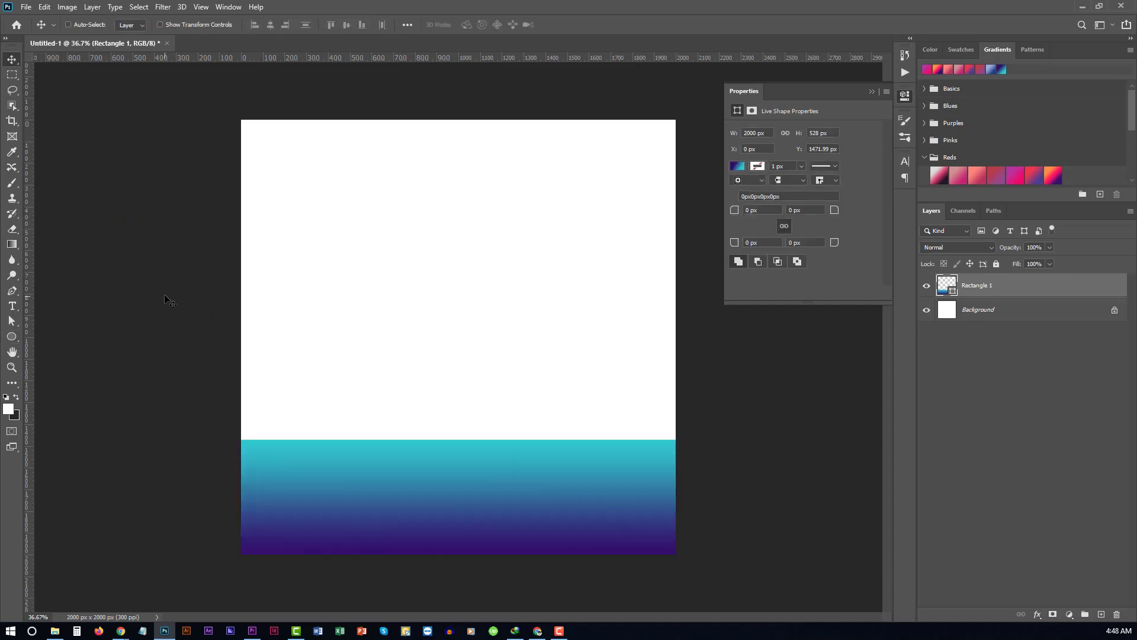
Step: Draw a circle about 736 px across on the white area above the gradient band
{"action": "key", "text": "u"}
{"action": "left_click_drag", "start_coordinate": [349, 219], "coordinate": [508, 384]}
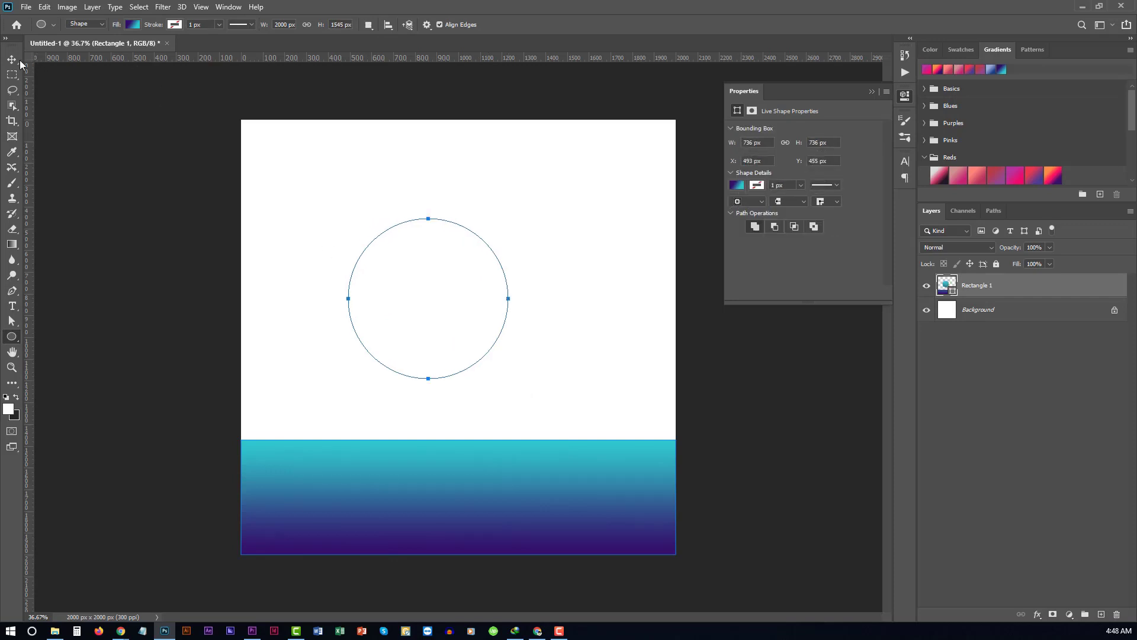
{"action": "key", "text": "v"}
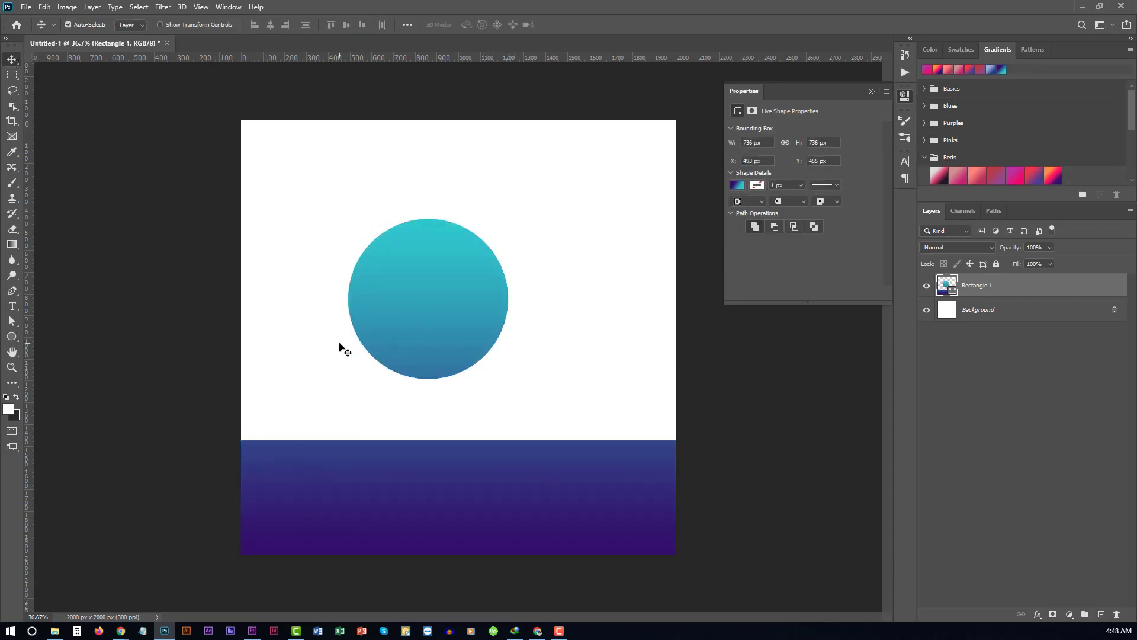
Step: Try to delete the circle, and undo both the deletion and the drawing of the circle
{"action": "left_click_drag", "start_coordinate": [357, 355], "coordinate": [474, 387]}
{"action": "left_click_drag", "start_coordinate": [343, 343], "coordinate": [524, 393]}
{"action": "key", "text": "Delete"}
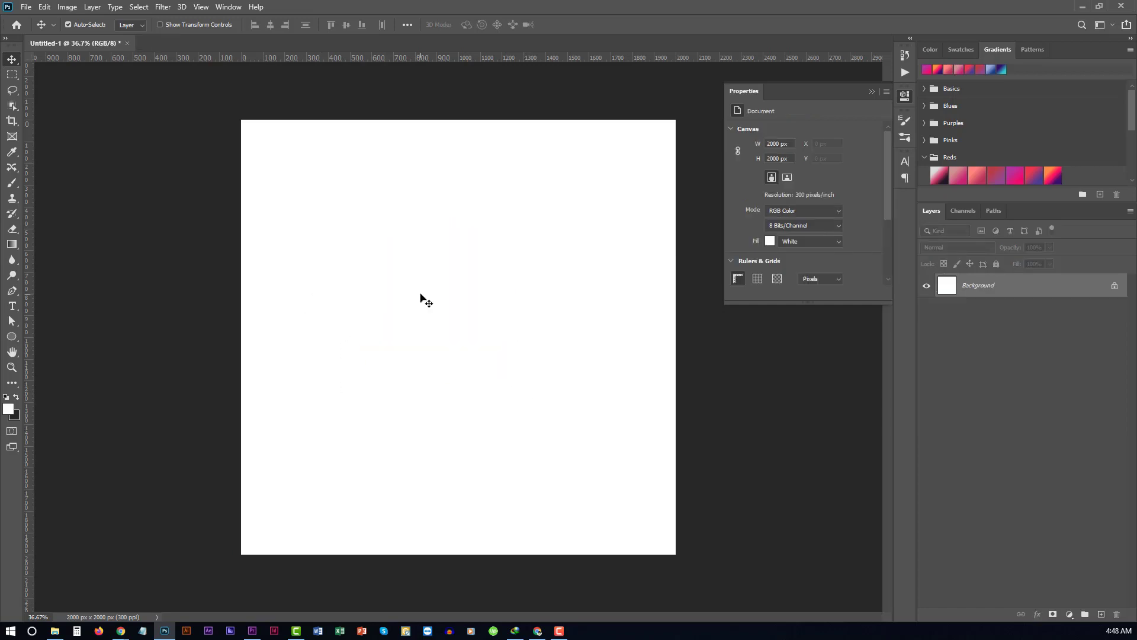
{"action": "key", "text": "ctrl+z"}
{"action": "left_click", "coordinate": [702, 377]}
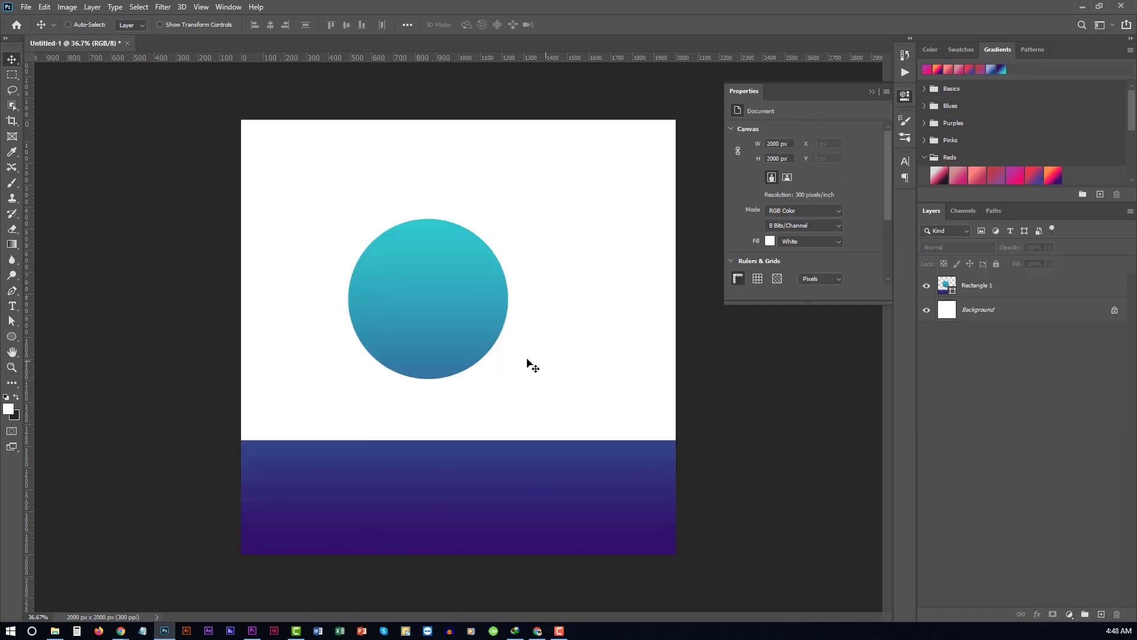
{"action": "key", "text": "ctrl+z"}
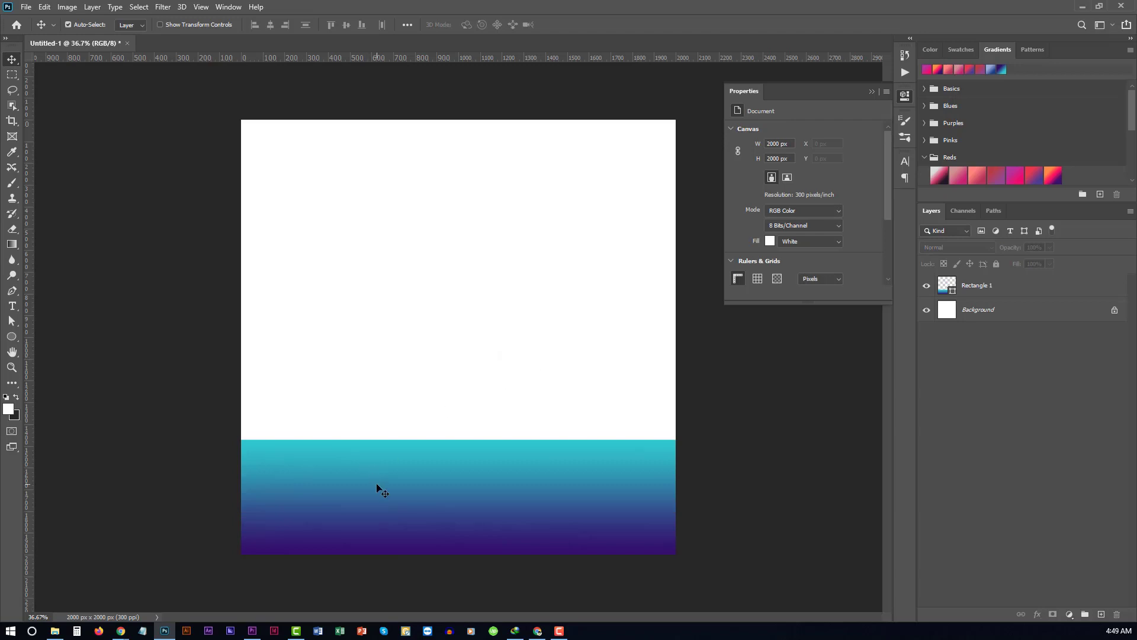
Step: Fill the lower rectangle with the dusty pink to magenta linear gradient and rotate it to run almost horizontally, magenta at the right
{"action": "left_click", "coordinate": [377, 483], "text": "ctrl"}
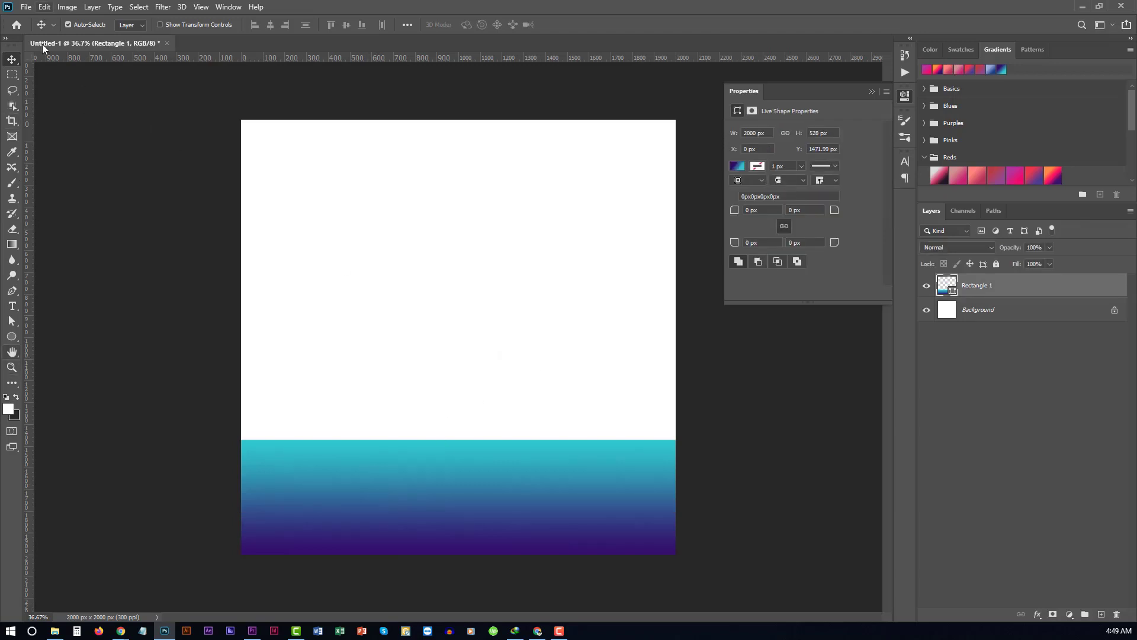
{"action": "left_click", "coordinate": [11, 337]}
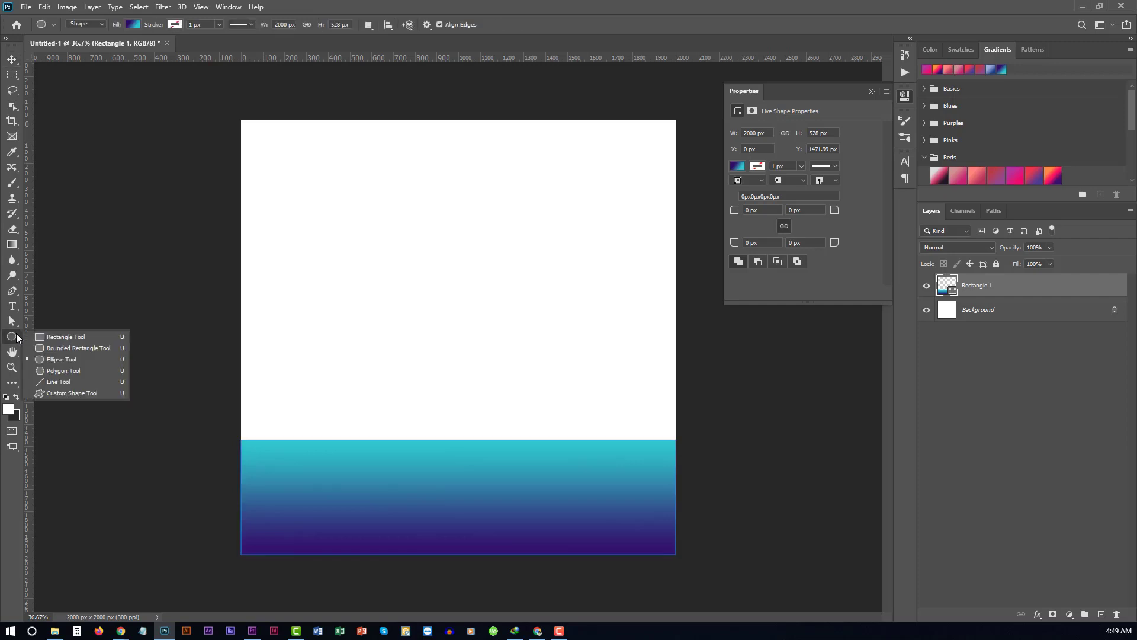
{"action": "left_click", "coordinate": [132, 24]}
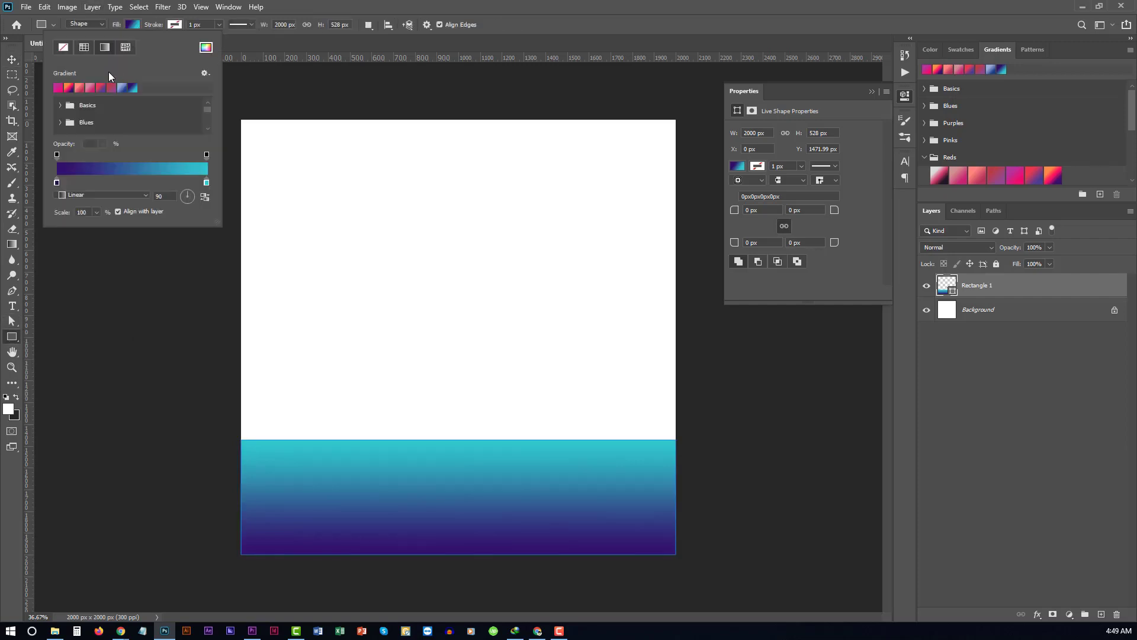
{"action": "left_click", "coordinate": [90, 90]}
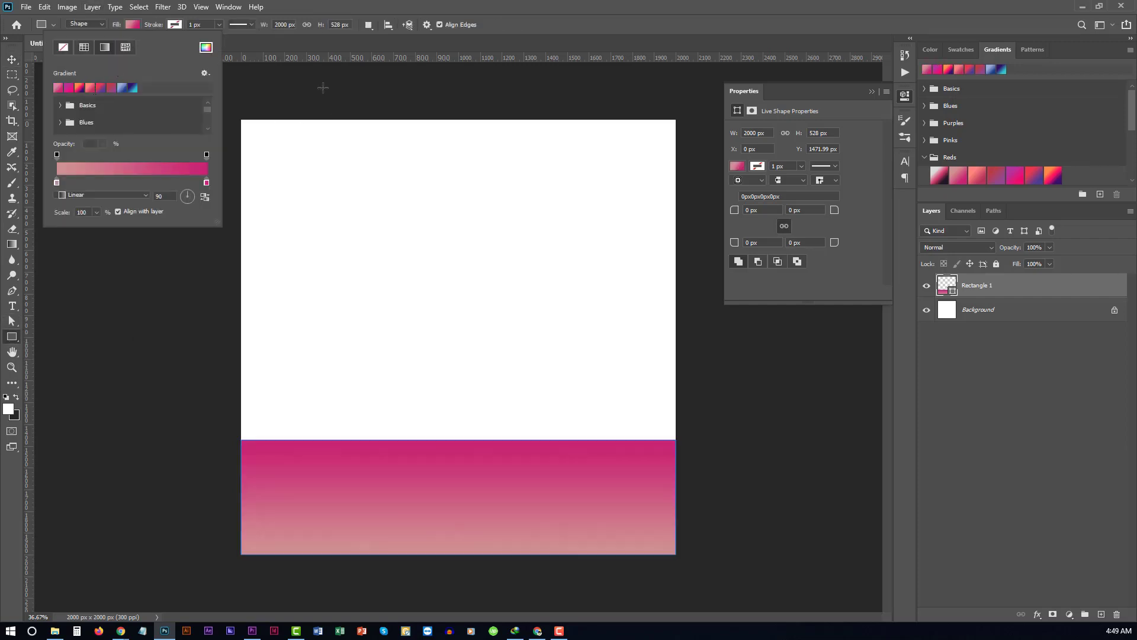
{"action": "left_click_drag", "start_coordinate": [191, 195], "coordinate": [192, 196]}
{"action": "left_click", "coordinate": [12, 59]}
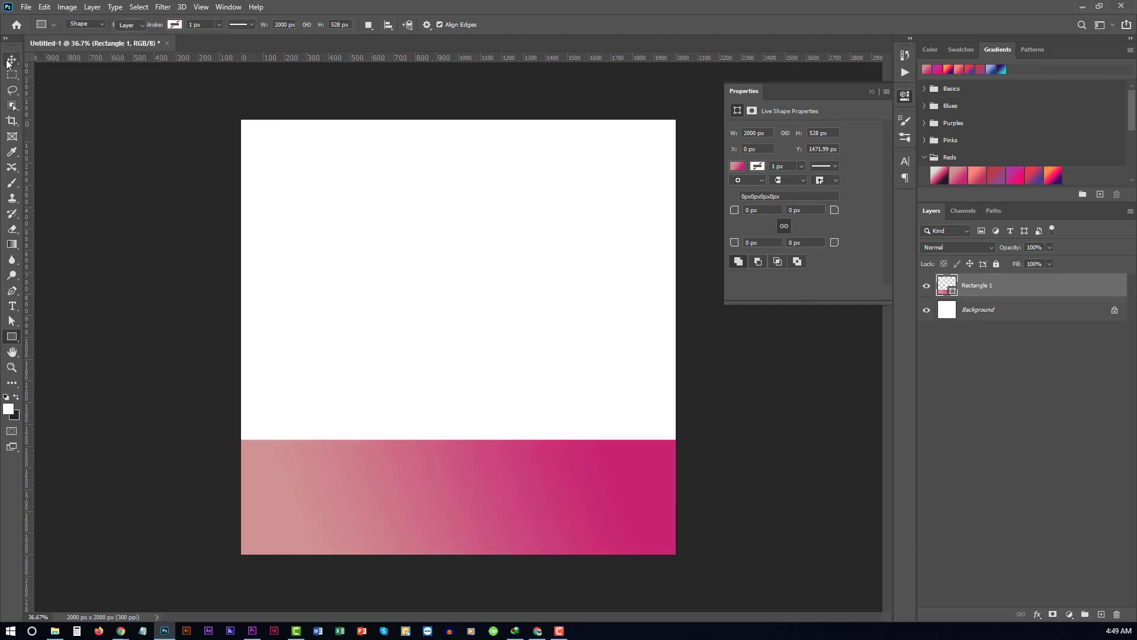
{"action": "left_click", "coordinate": [151, 238]}
Step: Add the white horizontal text "Colour Of Life" in Nexa Light Regular, 30.39 pt, on the pink gradient band
{"action": "scroll", "coordinate": [534, 579], "scroll_direction": "up", "scroll_amount": 3}
{"action": "scroll", "coordinate": [536, 516], "scroll_direction": "down", "scroll_amount": 3}
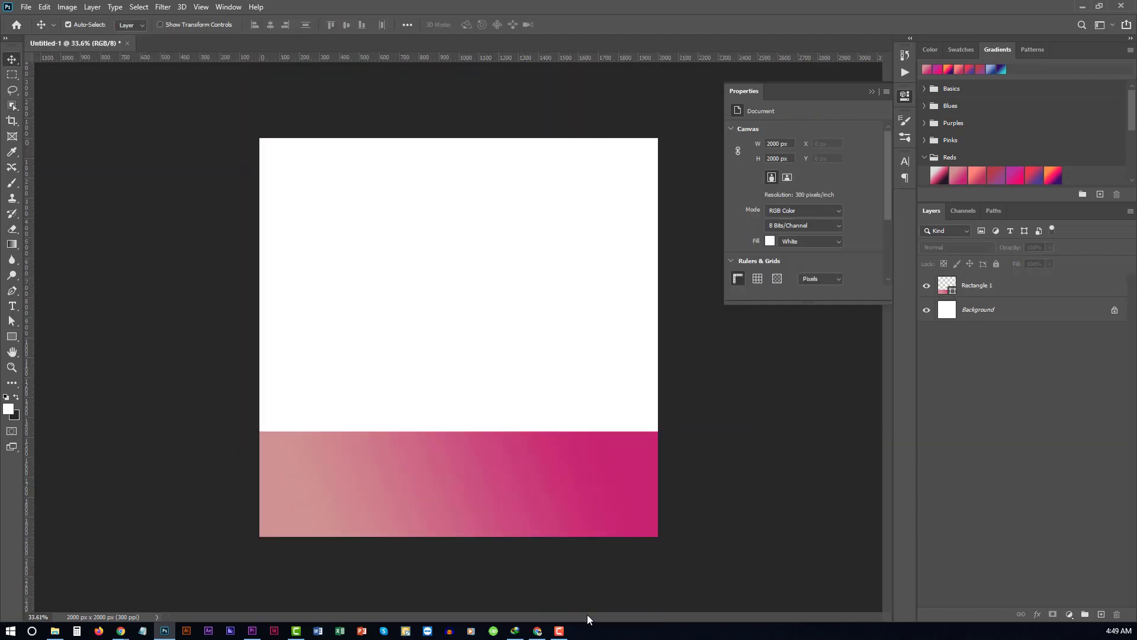
{"action": "scroll", "coordinate": [588, 610], "scroll_direction": "up", "scroll_amount": 1}
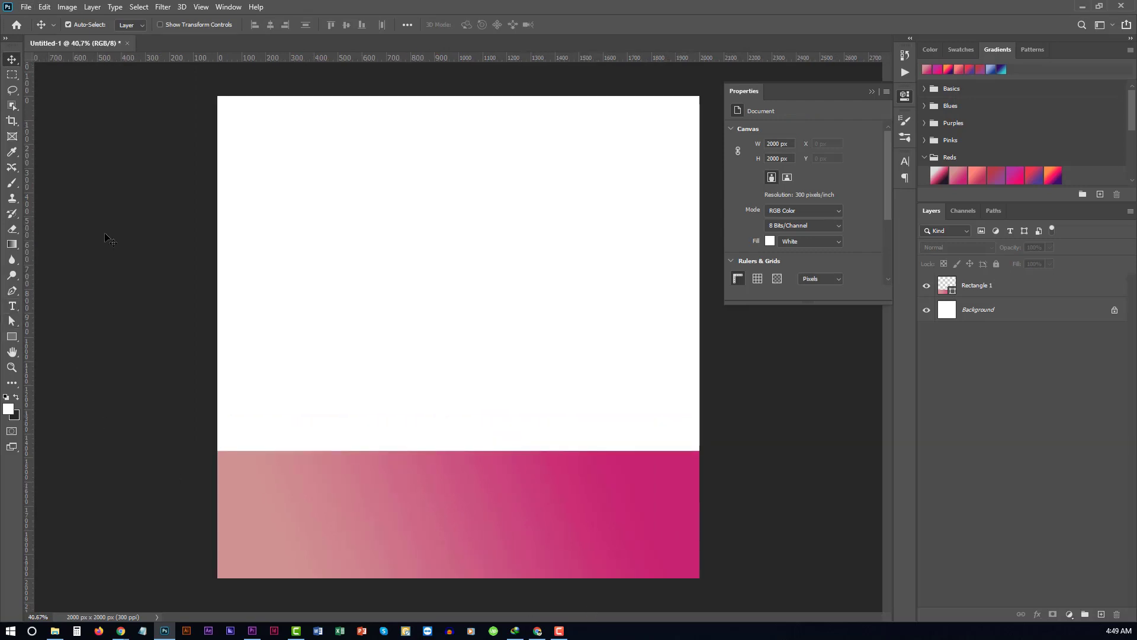
{"action": "left_click", "coordinate": [12, 305]}
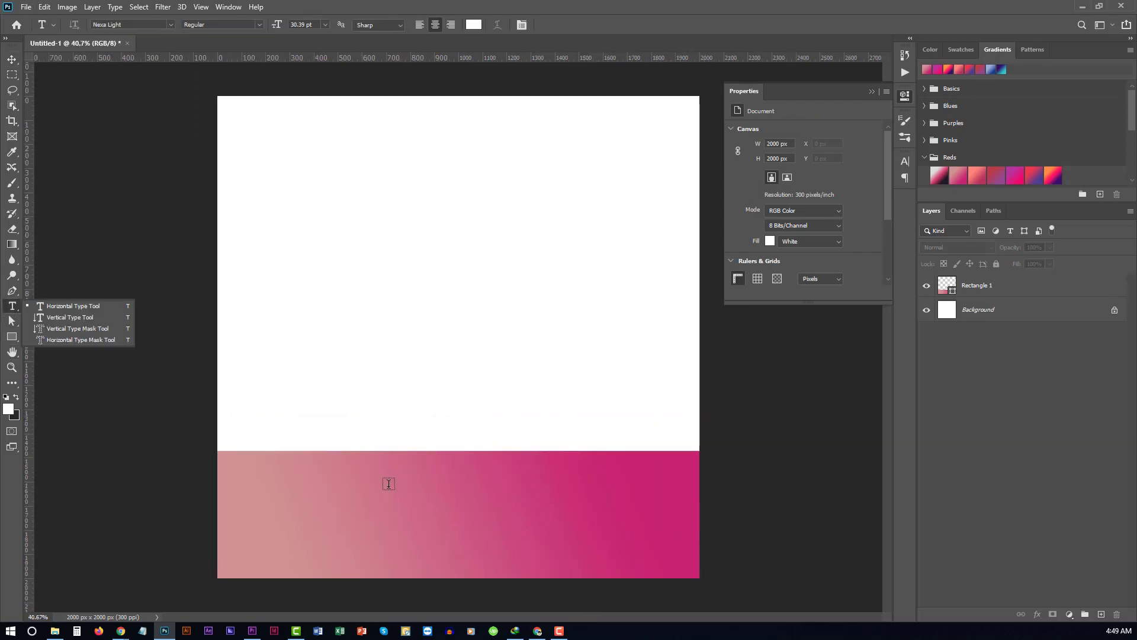
{"action": "left_click", "coordinate": [415, 522]}
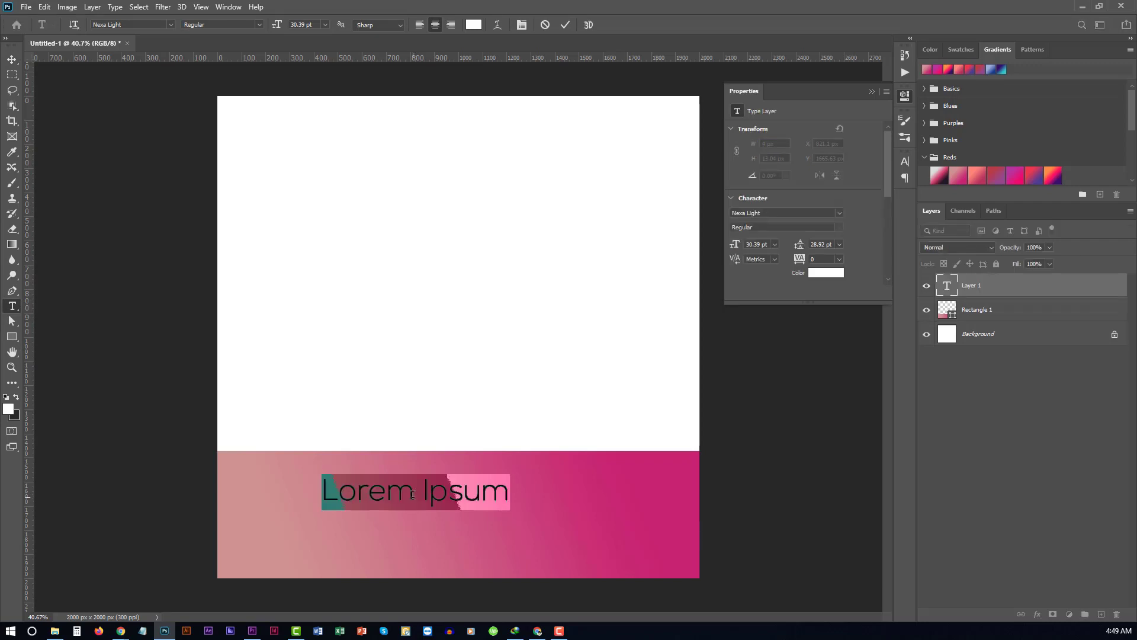
{"action": "type", "text": "Co"}
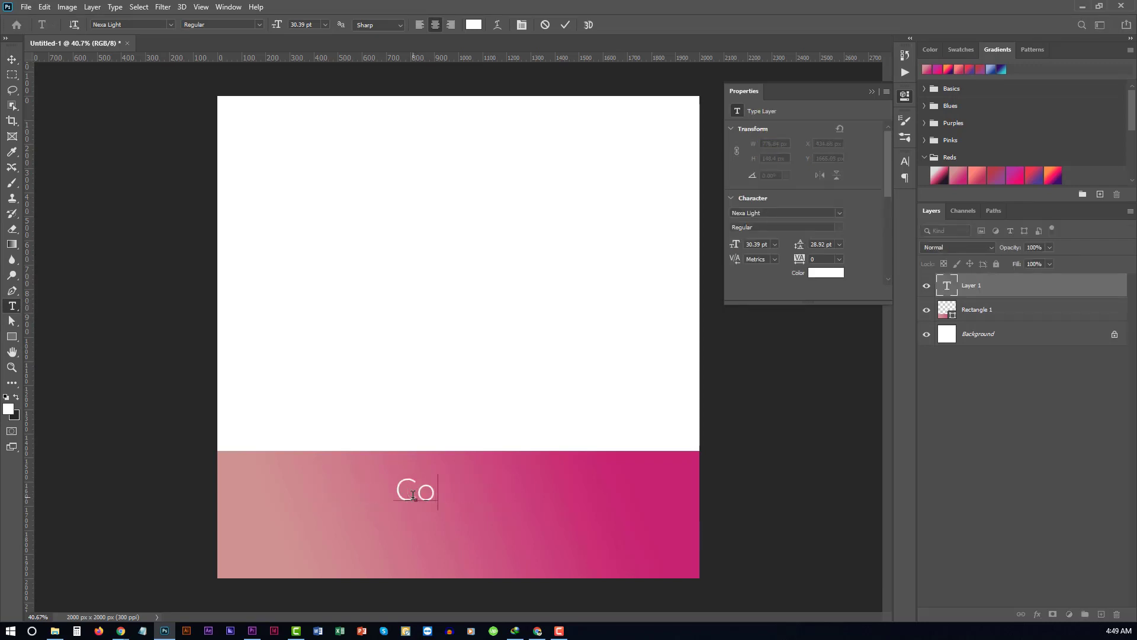
{"action": "type", "text": "lour"}
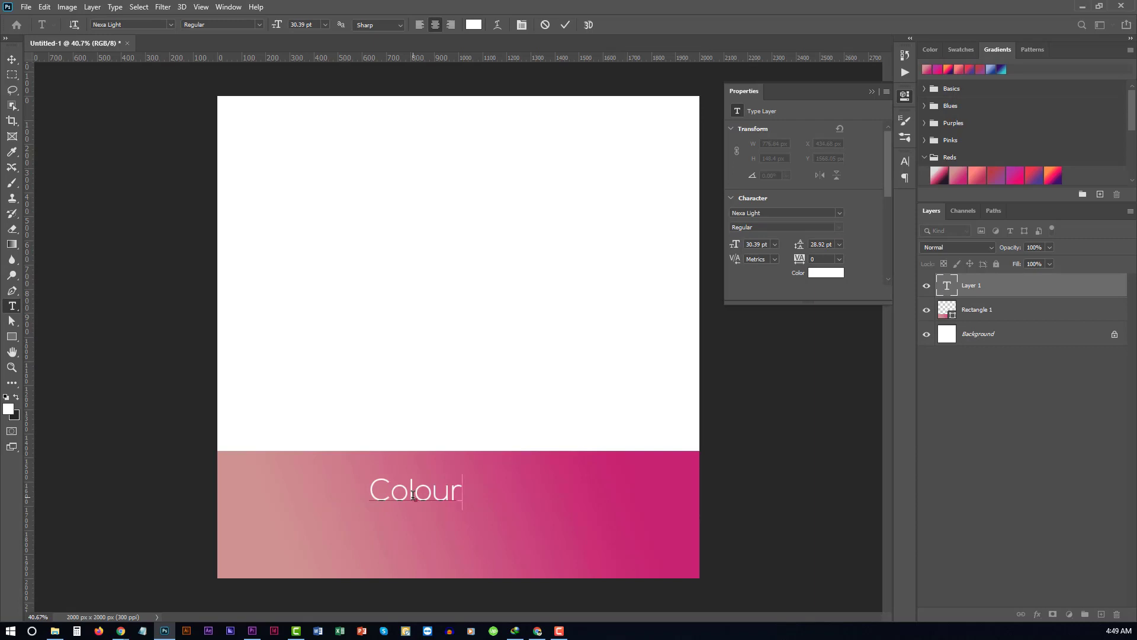
{"action": "type", "text": " Of L"}
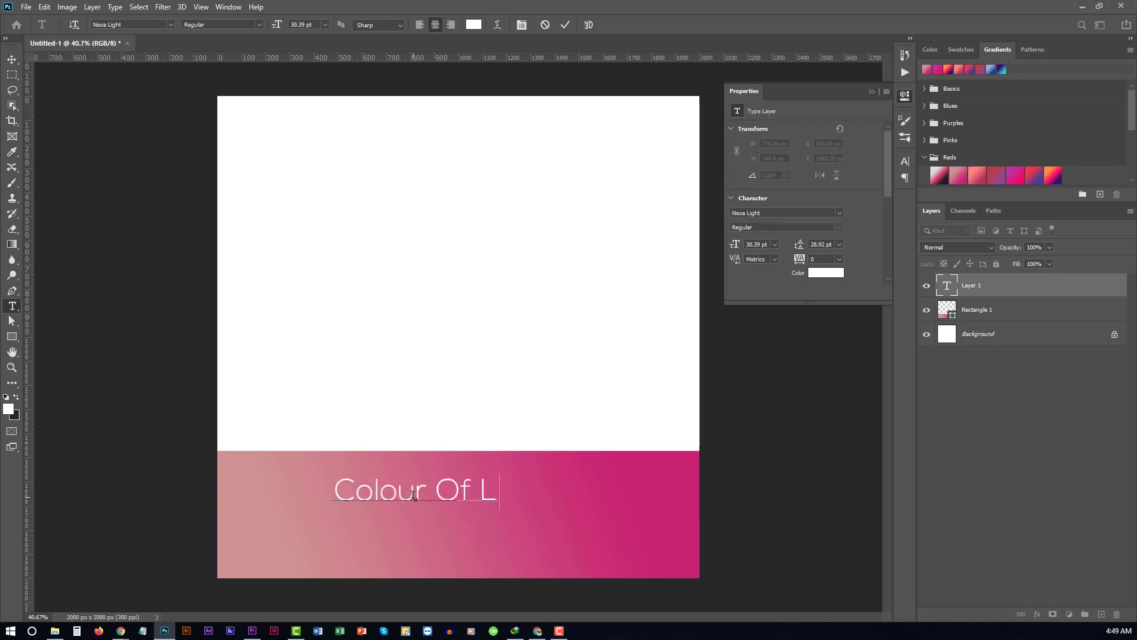
{"action": "type", "text": "ife"}
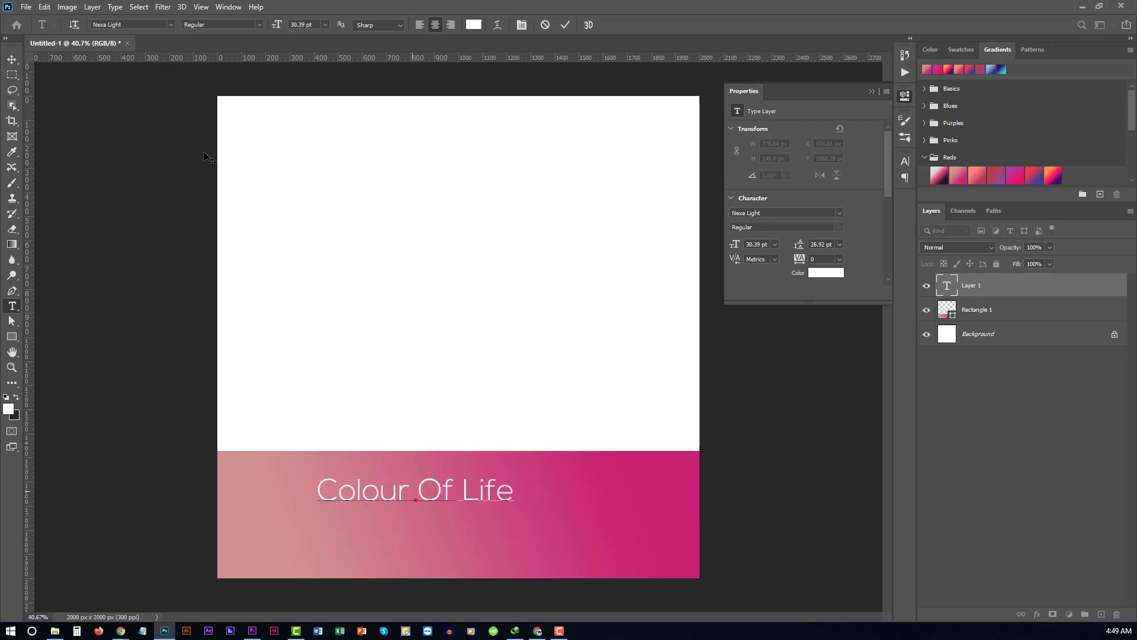
Step: Centre "Colour Of Life" in the upper part of the band, duplicate it just below, and change the copy to "Beautiful Bangladesh" on two lines
{"action": "left_click", "coordinate": [12, 59]}
{"action": "left_click_drag", "start_coordinate": [398, 493], "coordinate": [443, 517]}
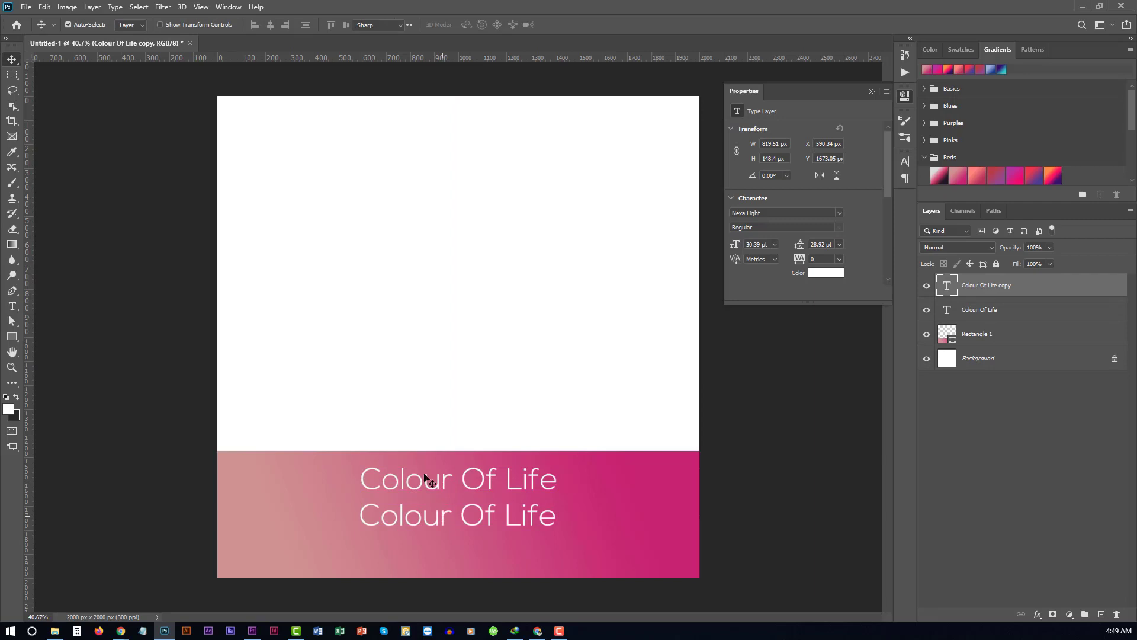
{"action": "double_click", "coordinate": [389, 515]}
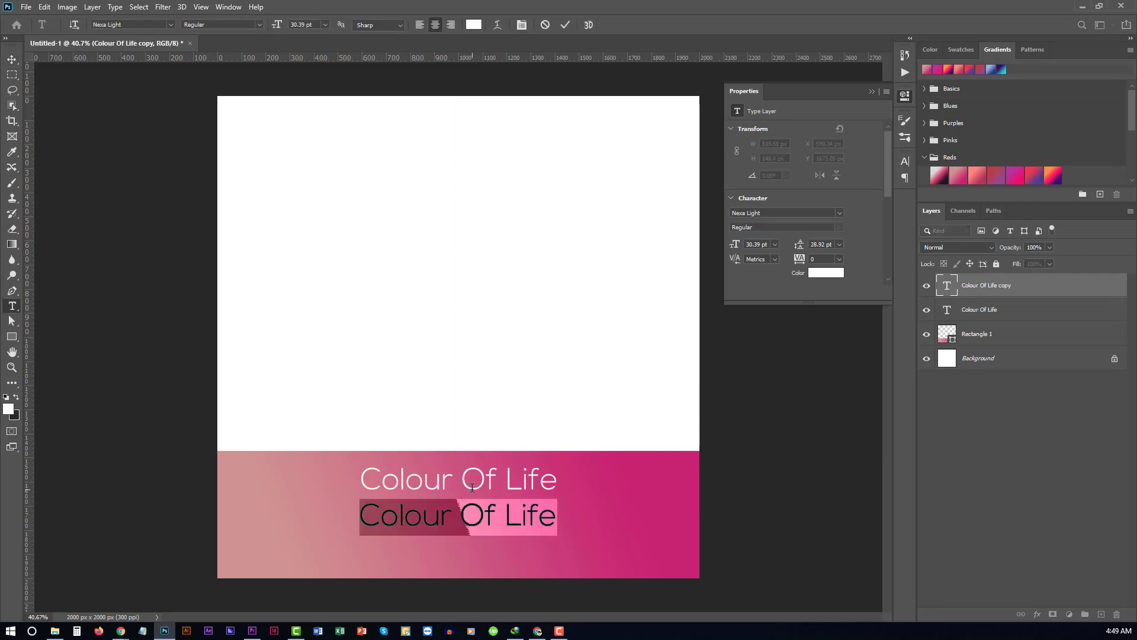
{"action": "type", "text": "Beau"}
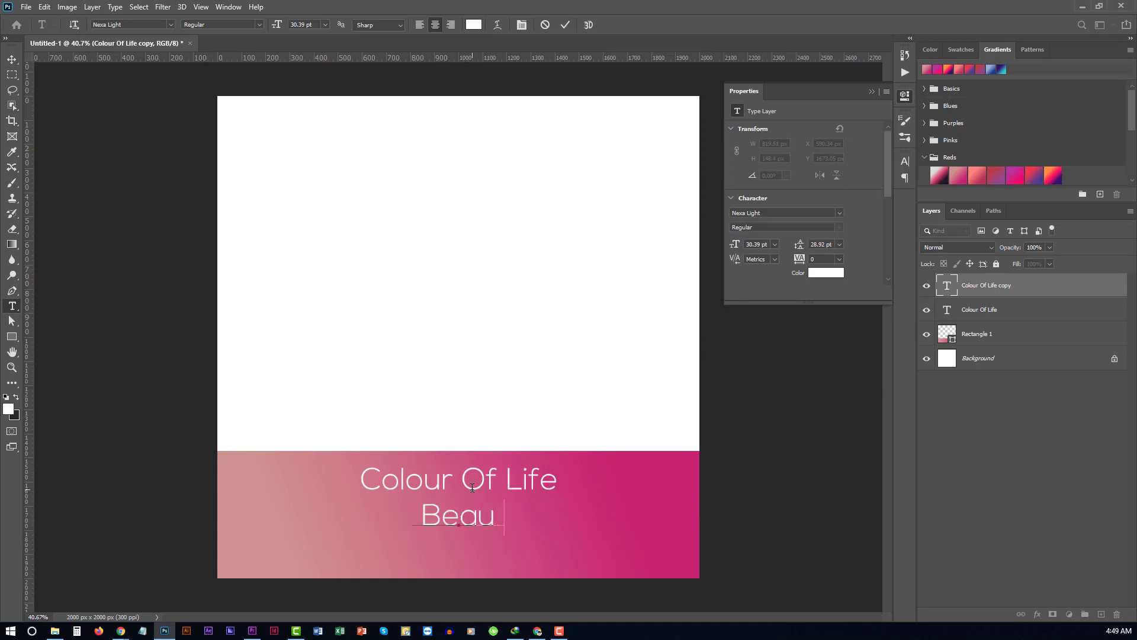
{"action": "type", "text": "tiful"}
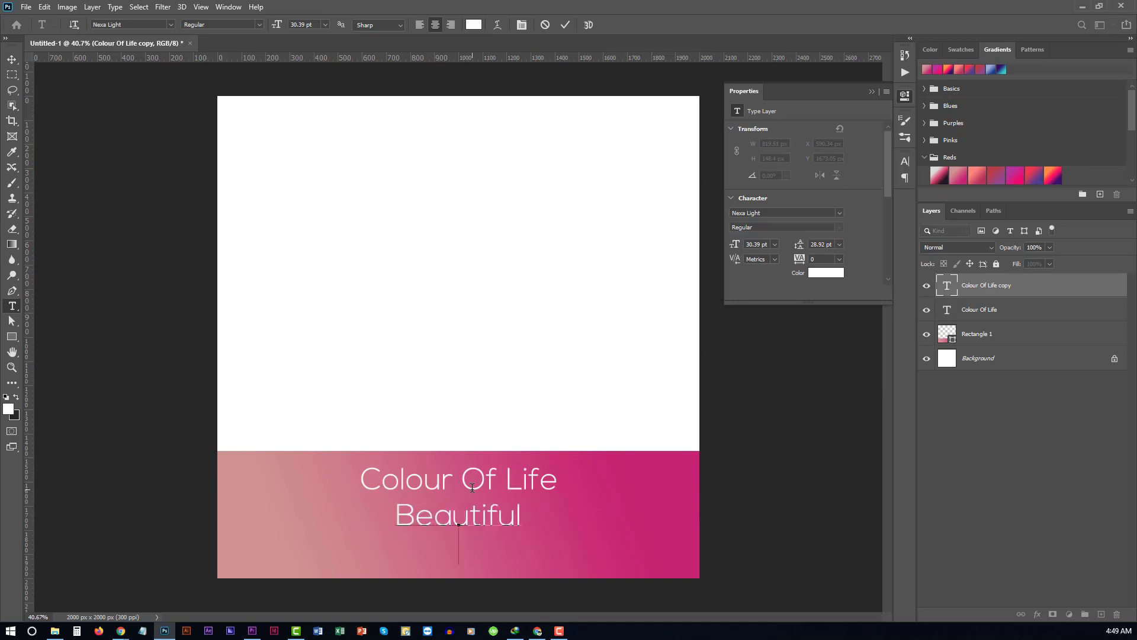
{"action": "type", "text": "  Bangladesh"}
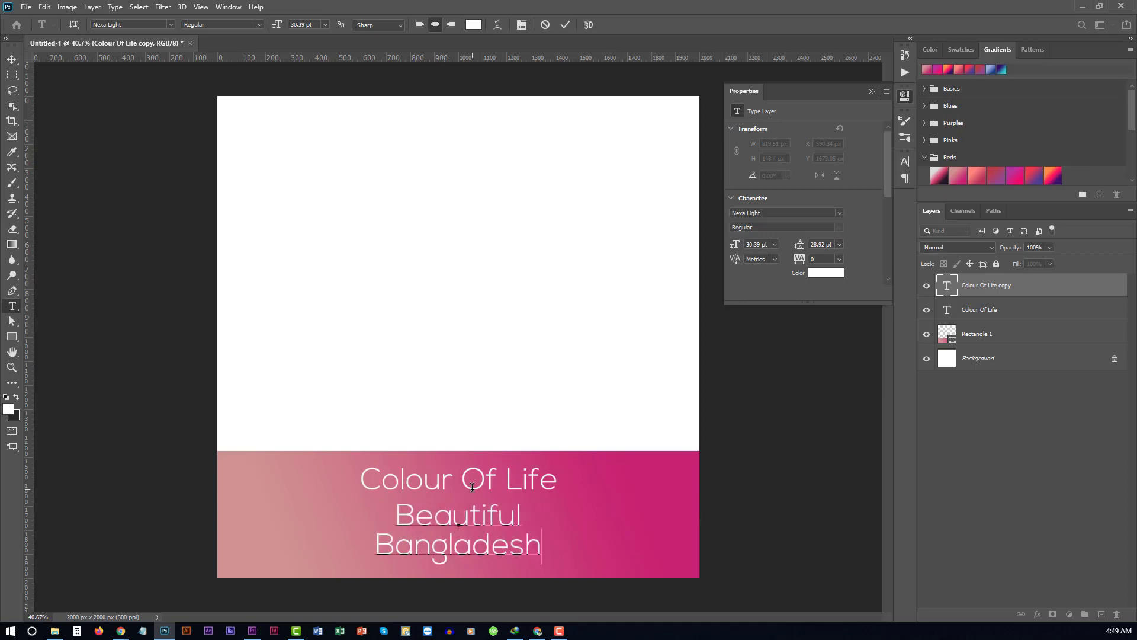
{"action": "left_click", "coordinate": [569, 27]}
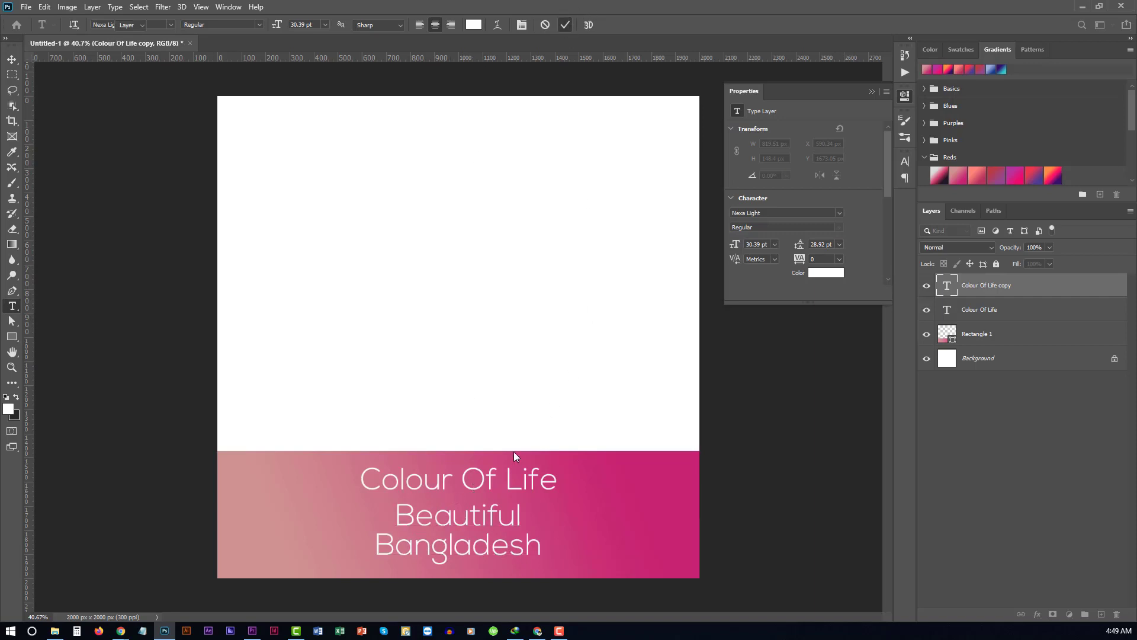
Step: Scale both text layers together to 92.09% width and 84.81% height, and position them centred within the gradient band
{"action": "key", "text": "v"}
{"action": "scroll", "coordinate": [489, 557], "scroll_direction": "up", "scroll_amount": 3}
{"action": "scroll", "coordinate": [497, 528], "scroll_direction": "down", "scroll_amount": 5}
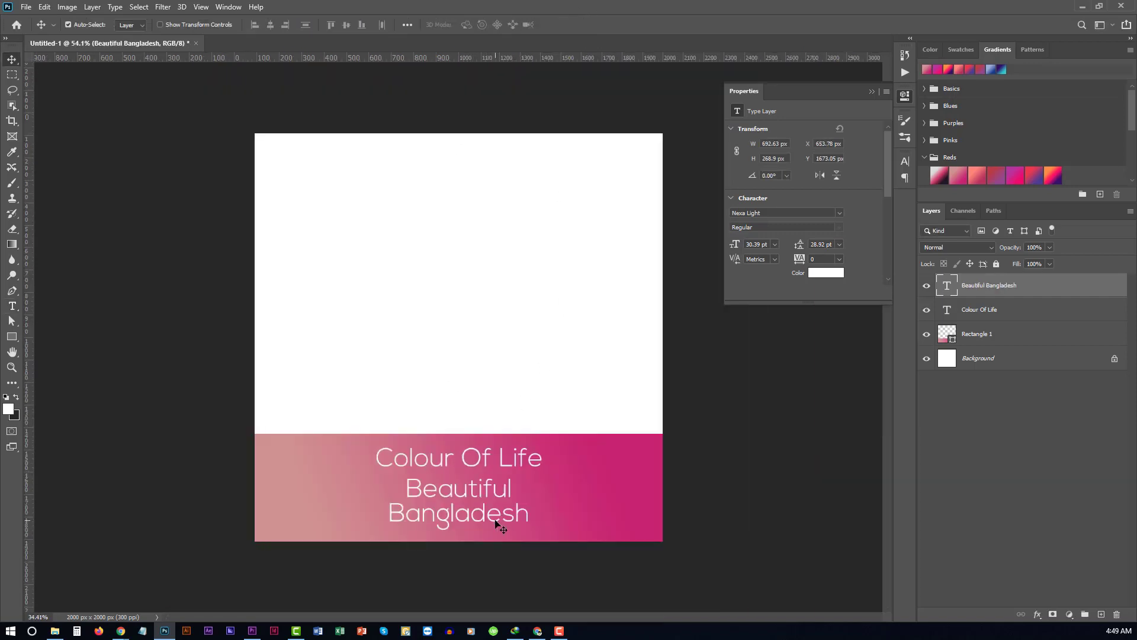
{"action": "left_click", "coordinate": [981, 309], "text": "ctrl"}
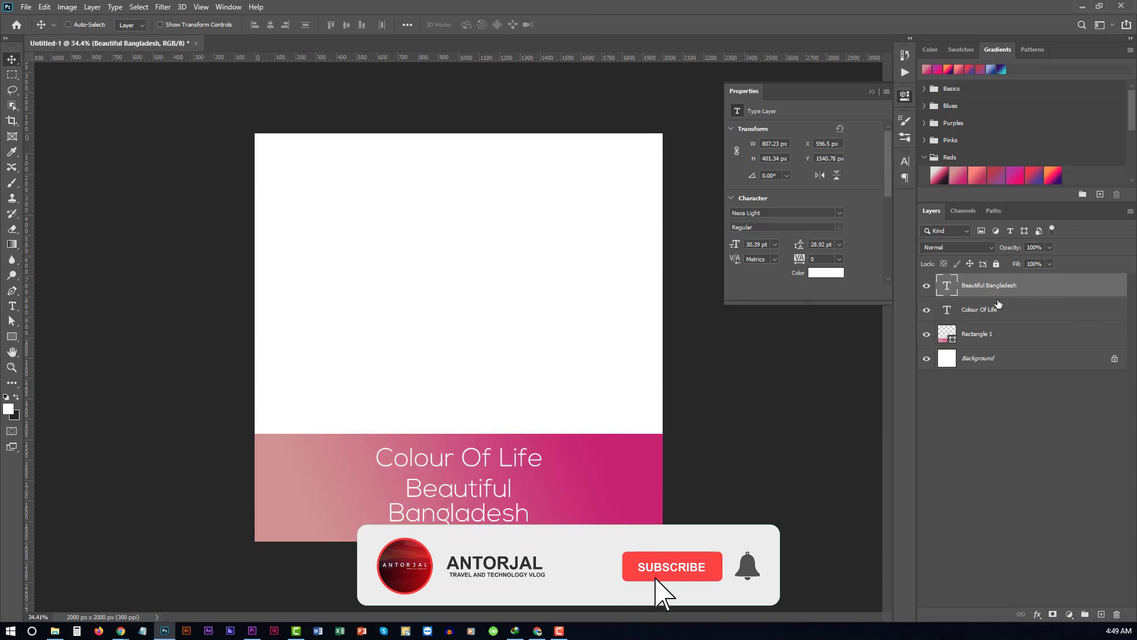
{"action": "left_click", "coordinate": [981, 309], "text": "ctrl"}
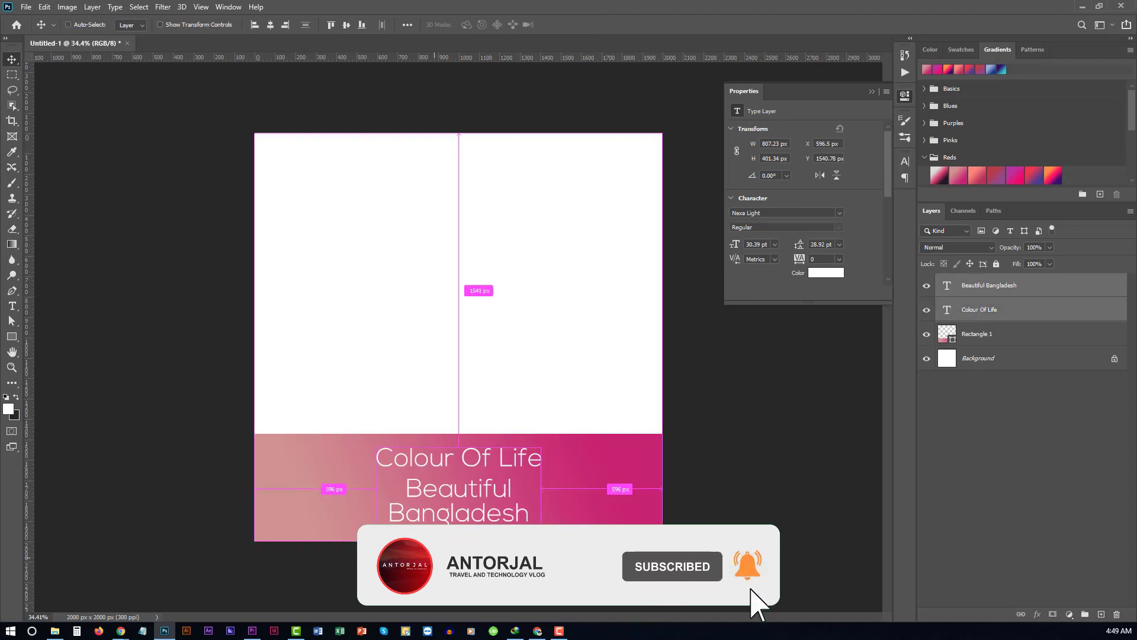
{"action": "key", "text": "ctrl+t"}
{"action": "left_click_drag", "start_coordinate": [538, 526], "coordinate": [528, 516]}
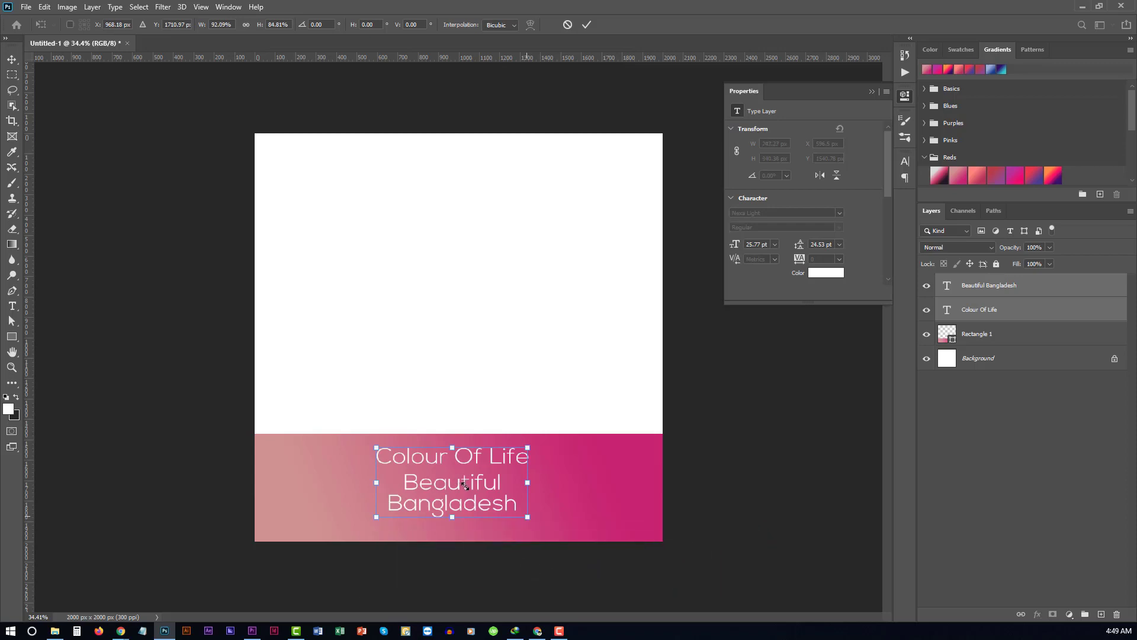
{"action": "left_click_drag", "start_coordinate": [462, 481], "coordinate": [437, 472]}
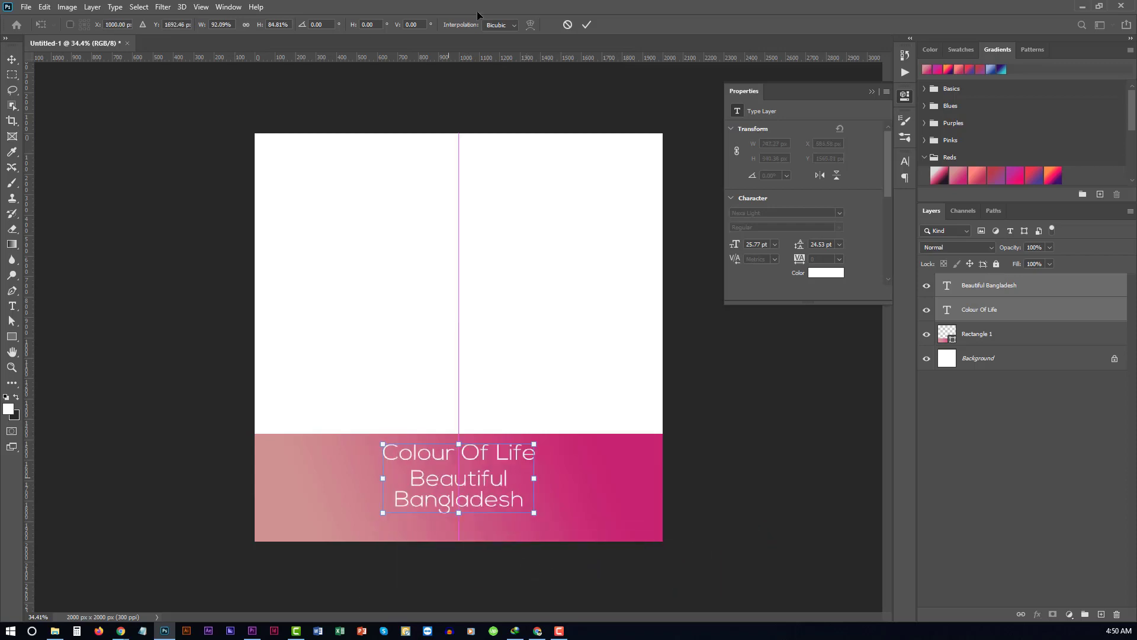
{"action": "left_click", "coordinate": [585, 26]}
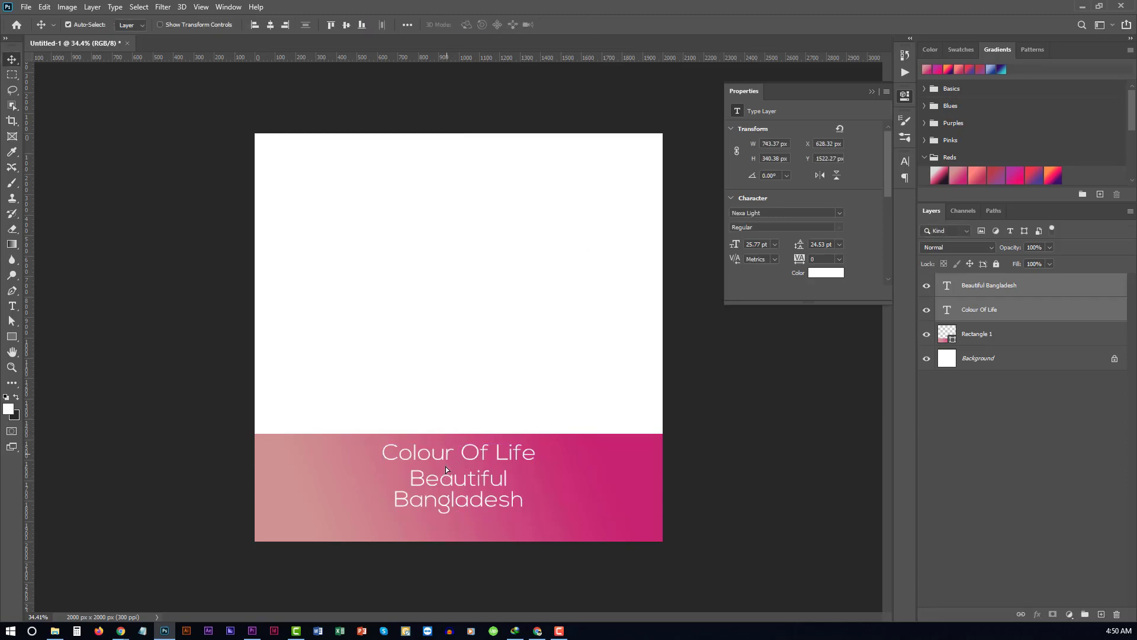
{"action": "left_click_drag", "start_coordinate": [446, 454], "coordinate": [446, 463]}
{"action": "left_click", "coordinate": [184, 105]}
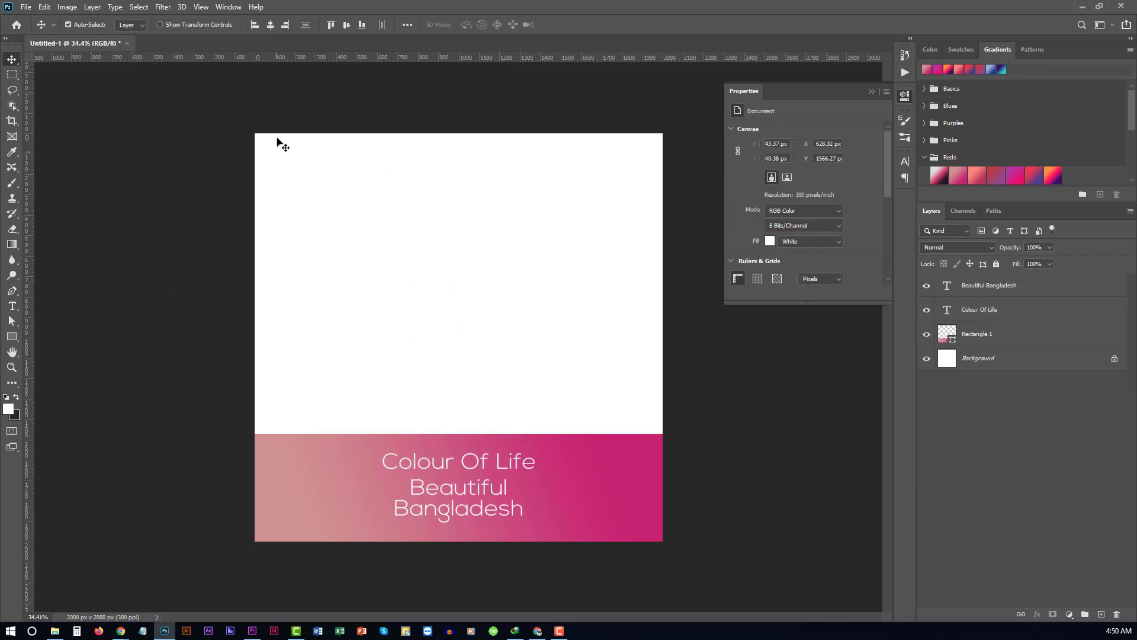
Step: Hide the Background layer and save the design on the computer's Desktop as a PNG named Untitled-1
{"action": "left_click_drag", "start_coordinate": [228, 124], "coordinate": [704, 426]}
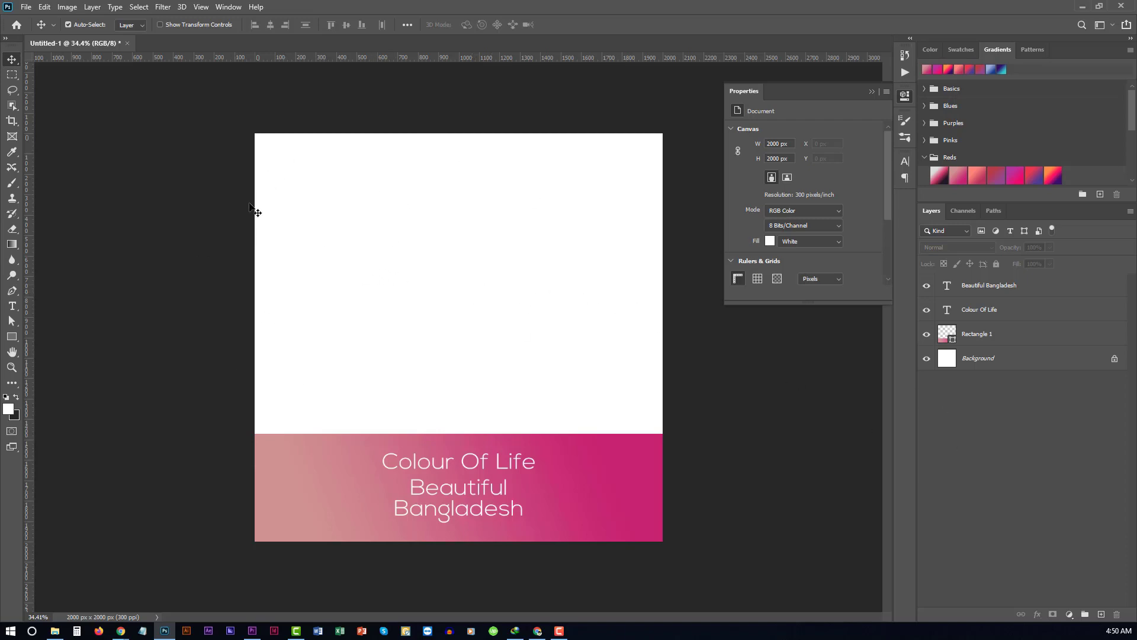
{"action": "left_click", "coordinate": [927, 361]}
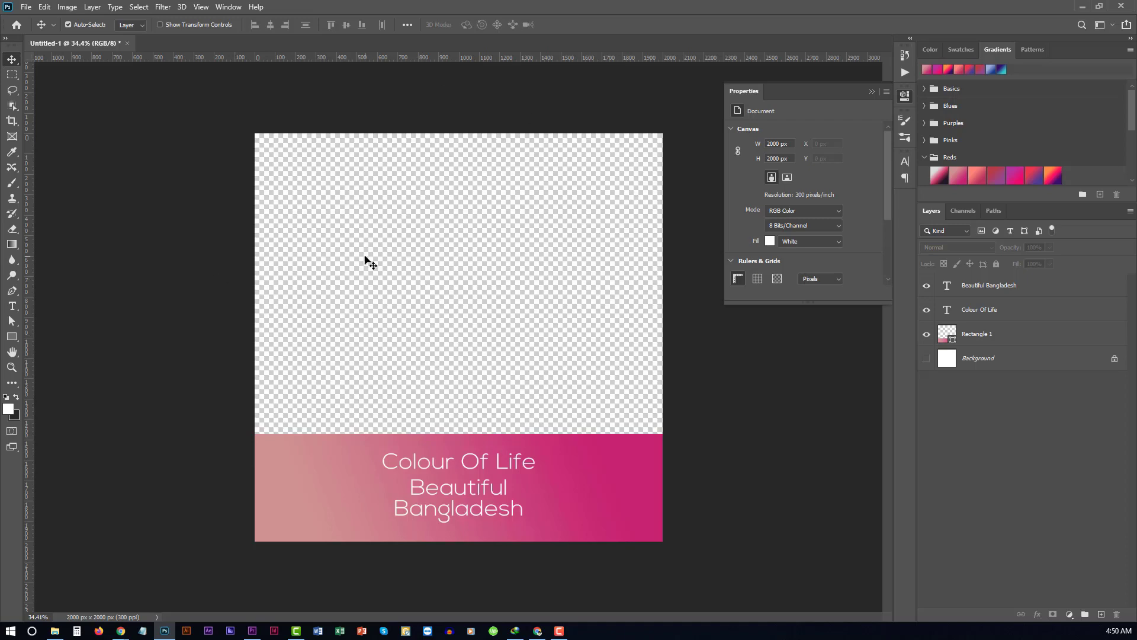
{"action": "left_click", "coordinate": [26, 8]}
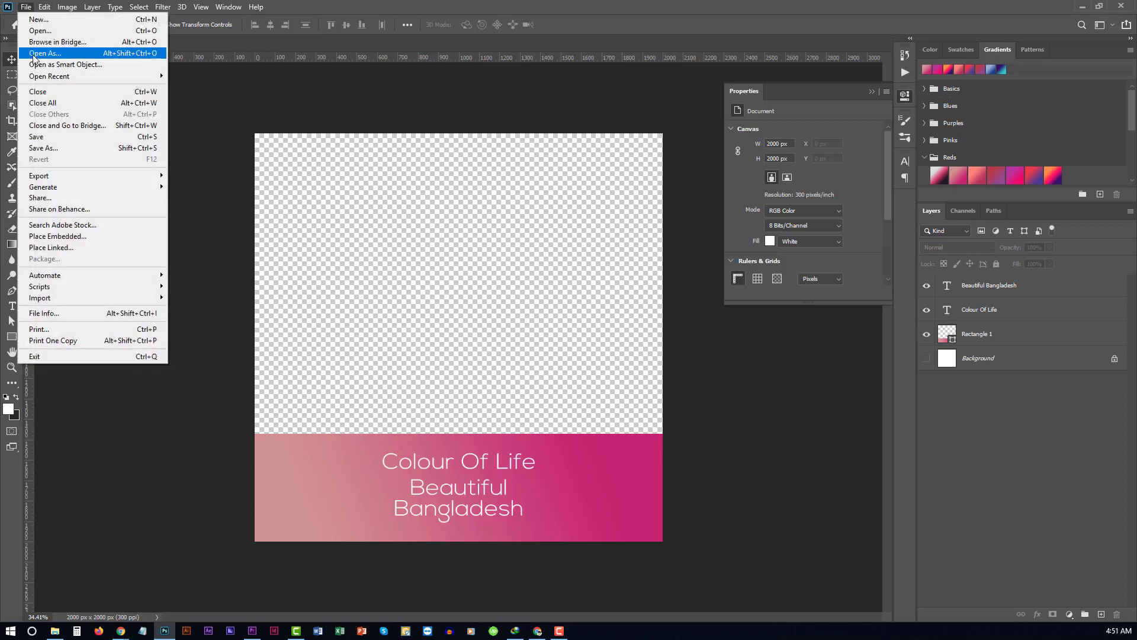
{"action": "left_click", "coordinate": [51, 148]}
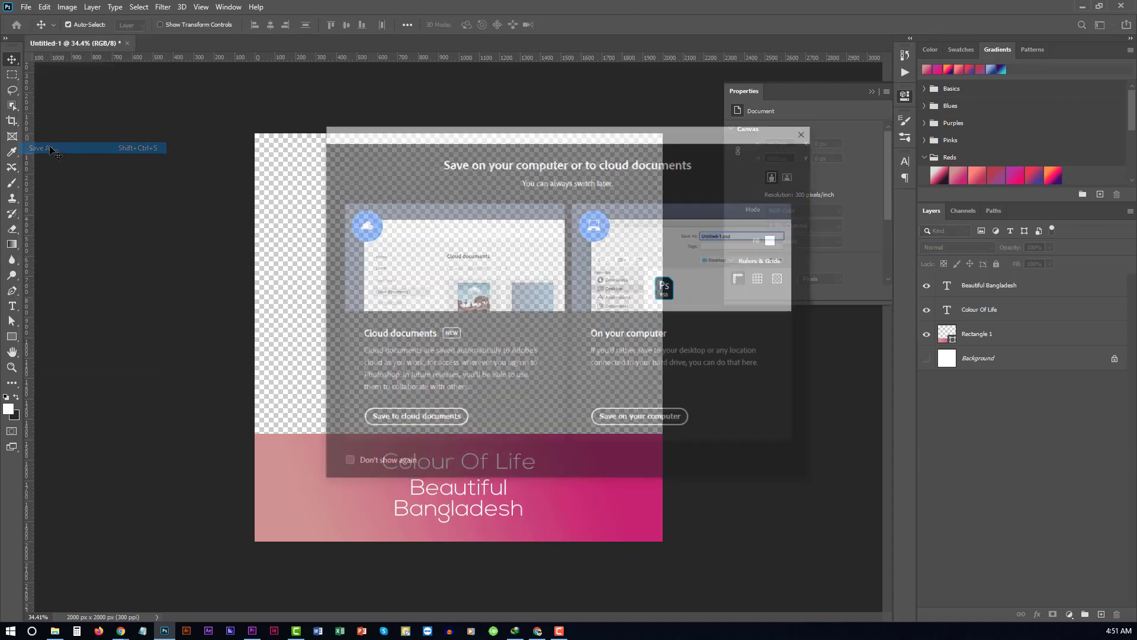
{"action": "left_click", "coordinate": [642, 419]}
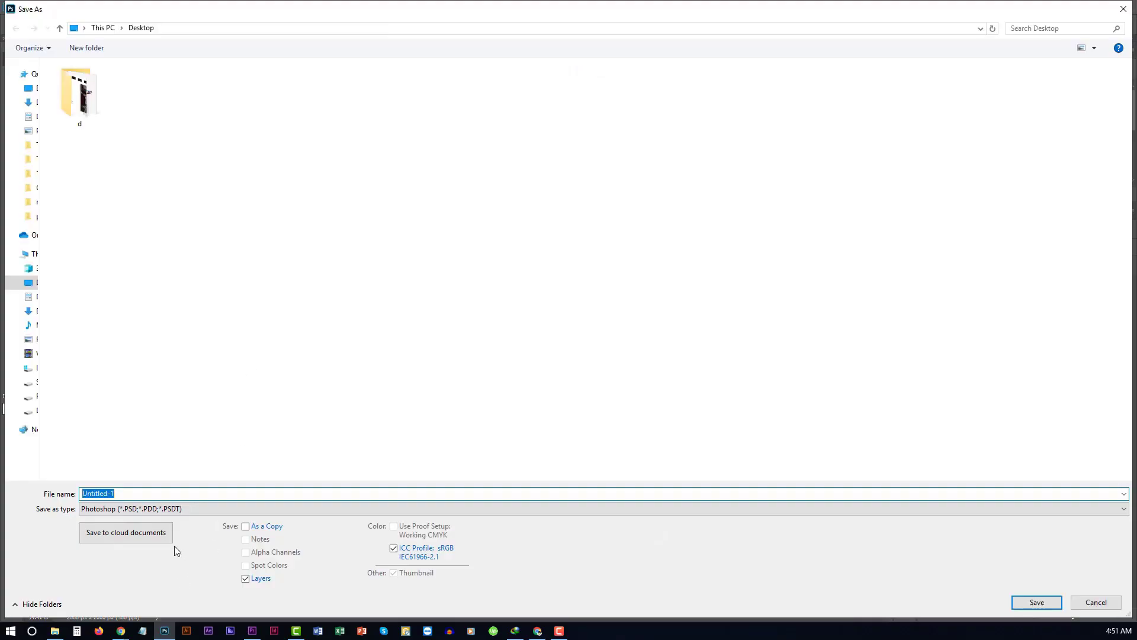
{"action": "left_click", "coordinate": [136, 510]}
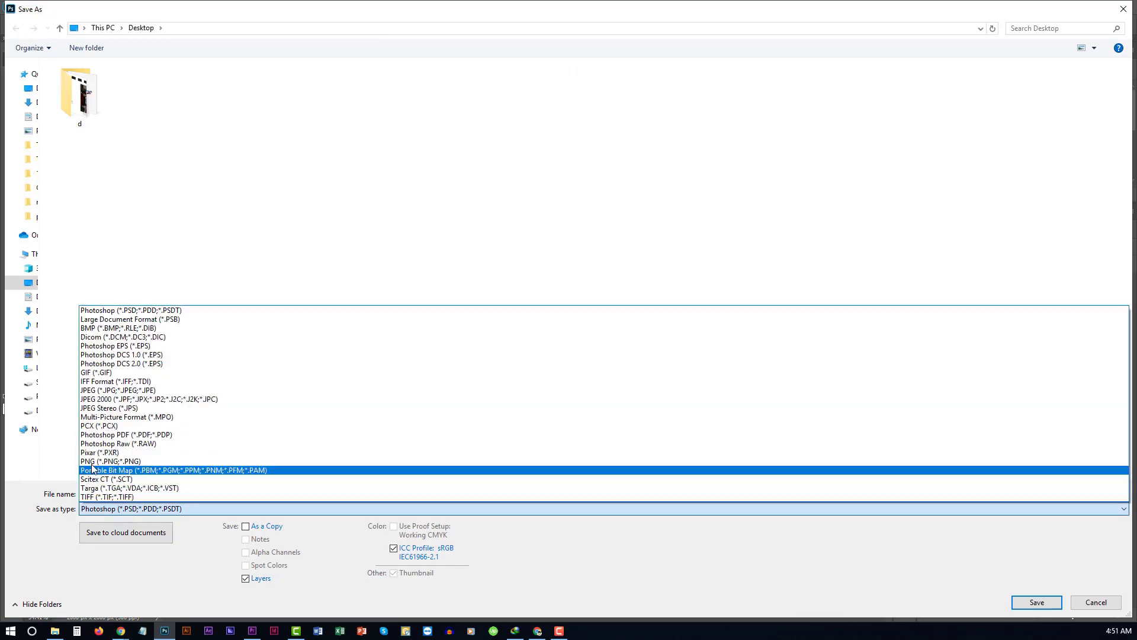
{"action": "left_click", "coordinate": [94, 461]}
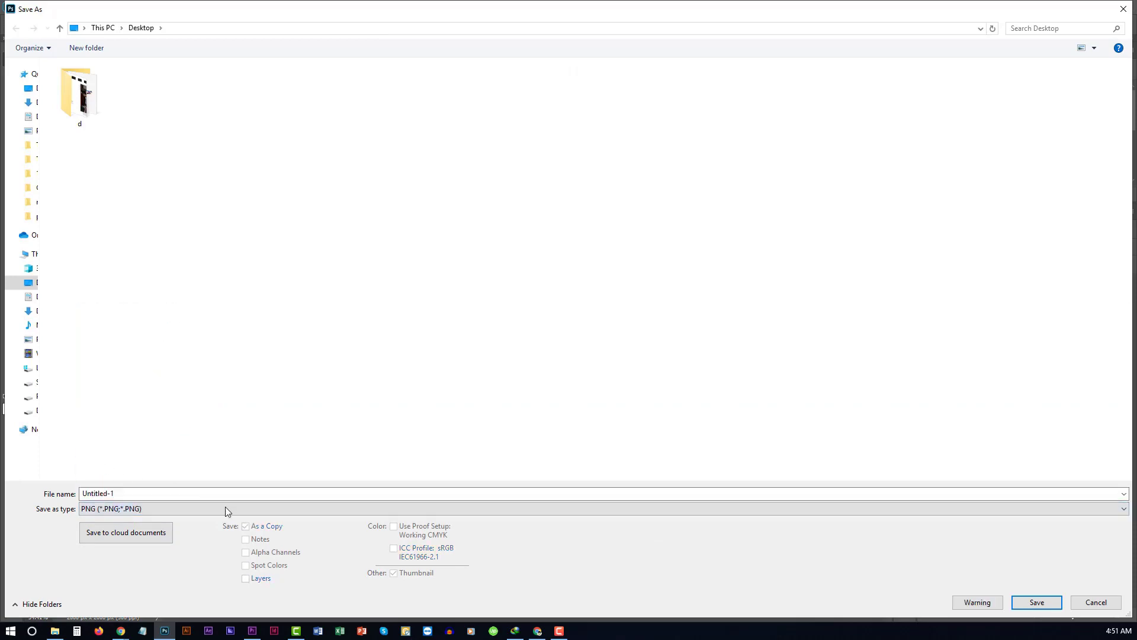
{"action": "left_click", "coordinate": [1040, 602]}
{"action": "key", "text": "Return"}
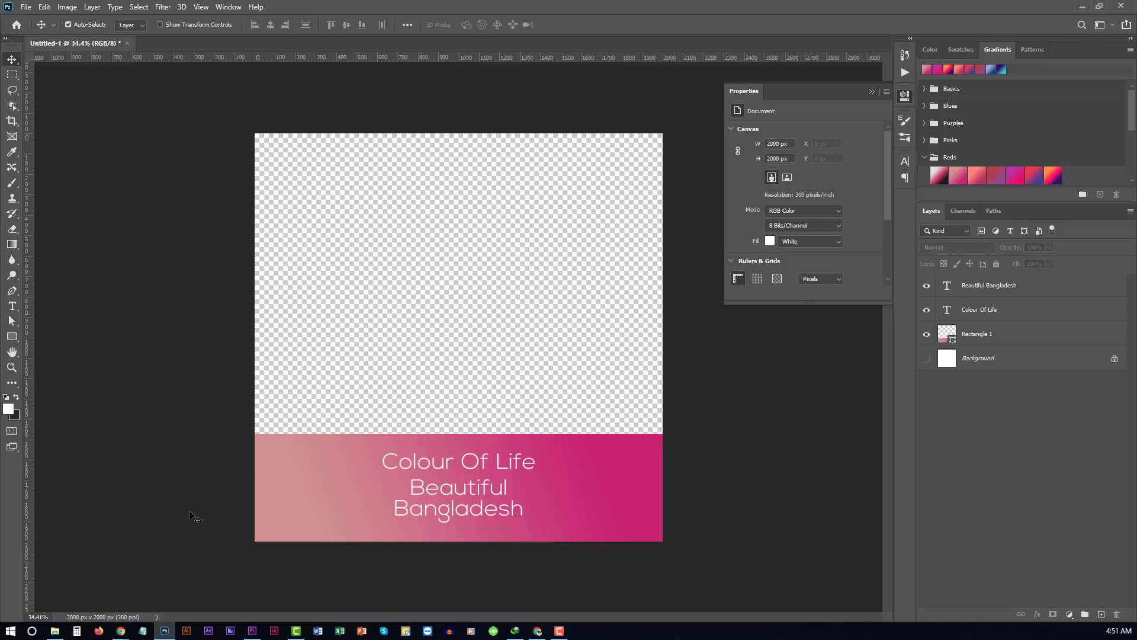
Step: Switch to Chrome and start creating a new frame from the Facebook Frame Studio page
{"action": "left_click", "coordinate": [120, 631]}
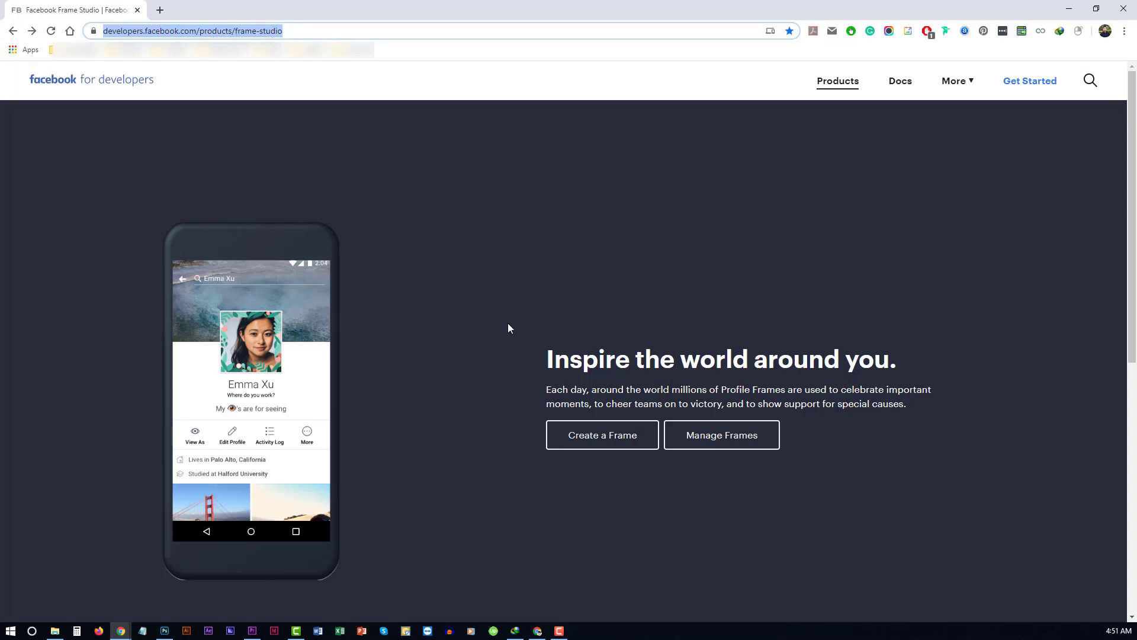
{"action": "left_click", "coordinate": [391, 197]}
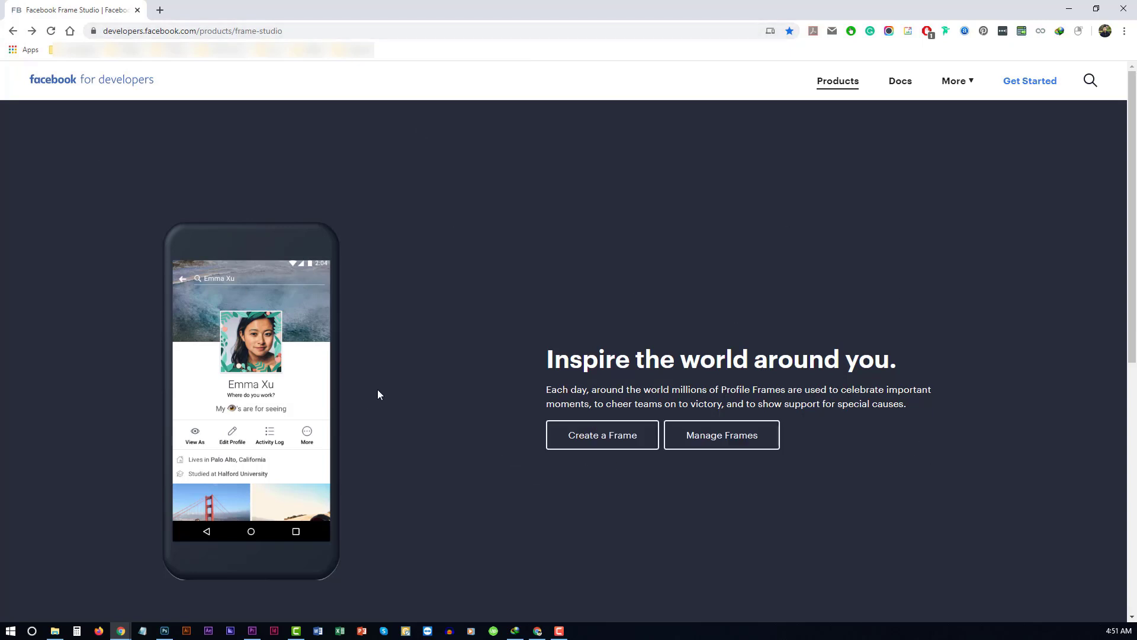
{"action": "left_click", "coordinate": [618, 443]}
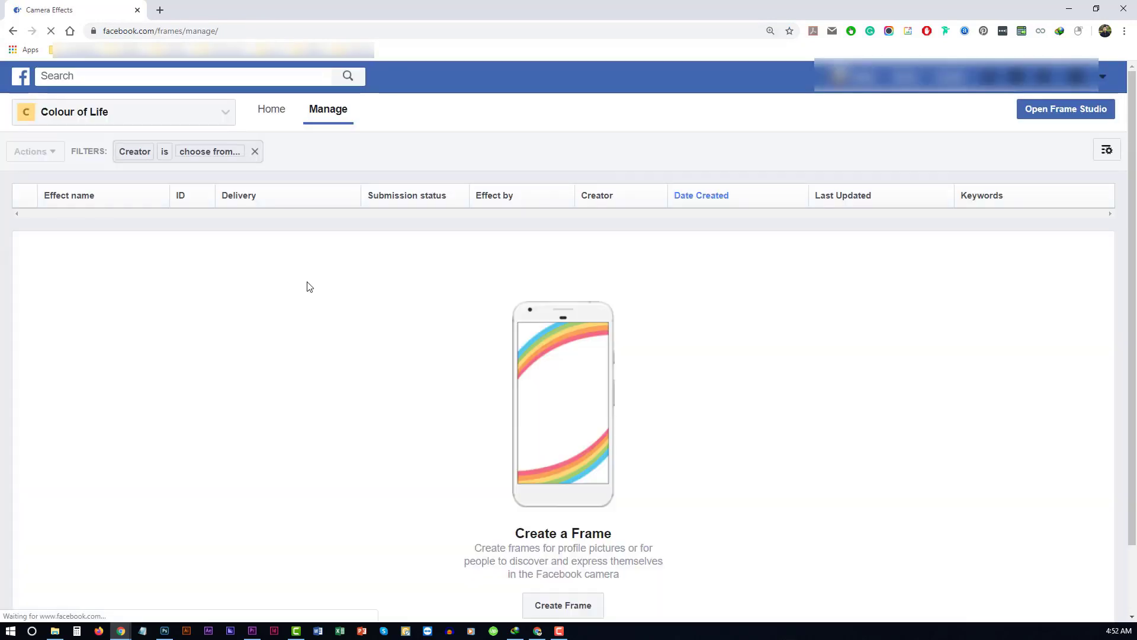
{"action": "scroll", "coordinate": [402, 421], "scroll_direction": "down", "scroll_amount": 2}
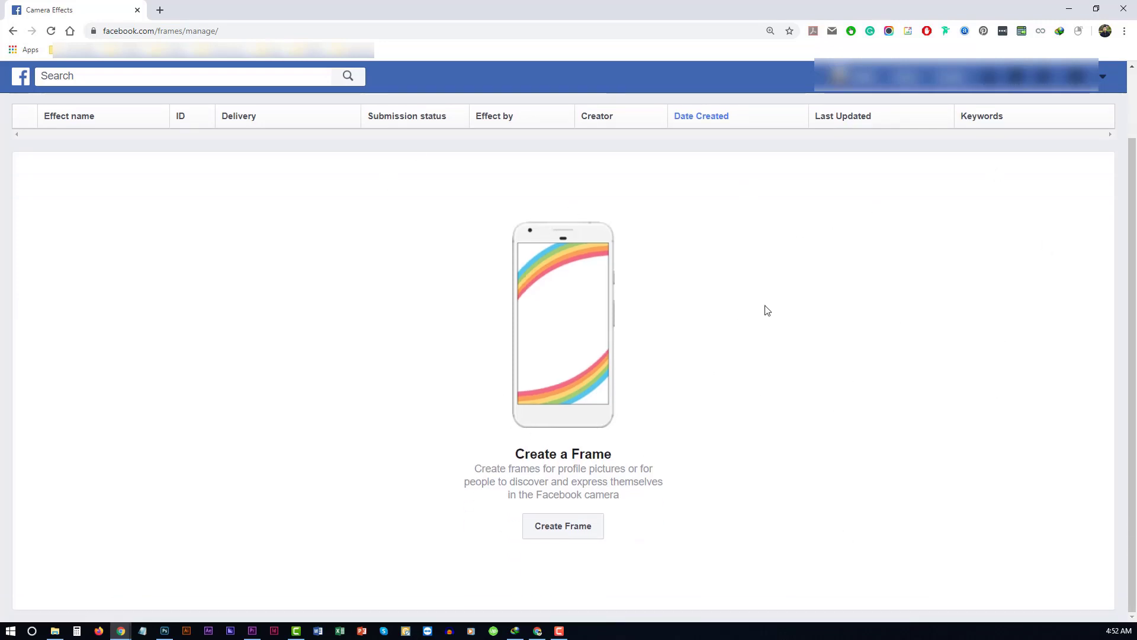
{"action": "left_click", "coordinate": [575, 538]}
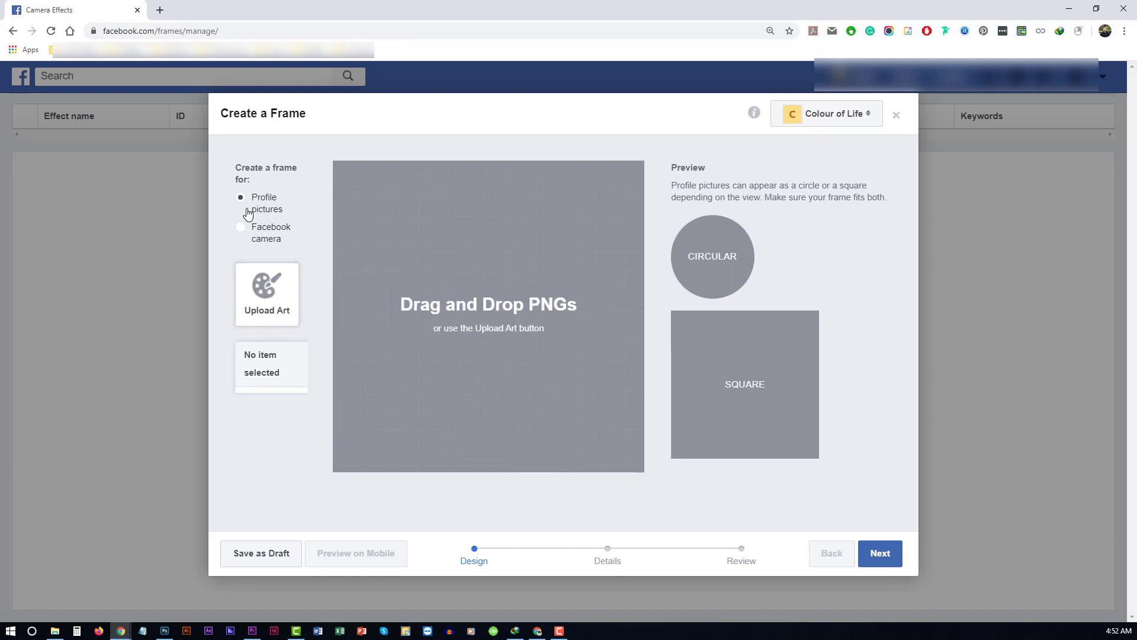
Step: Upload the Untitled-1 PNG from the Desktop as the profile picture frame art and continue to the frame details
{"action": "left_click", "coordinate": [261, 295]}
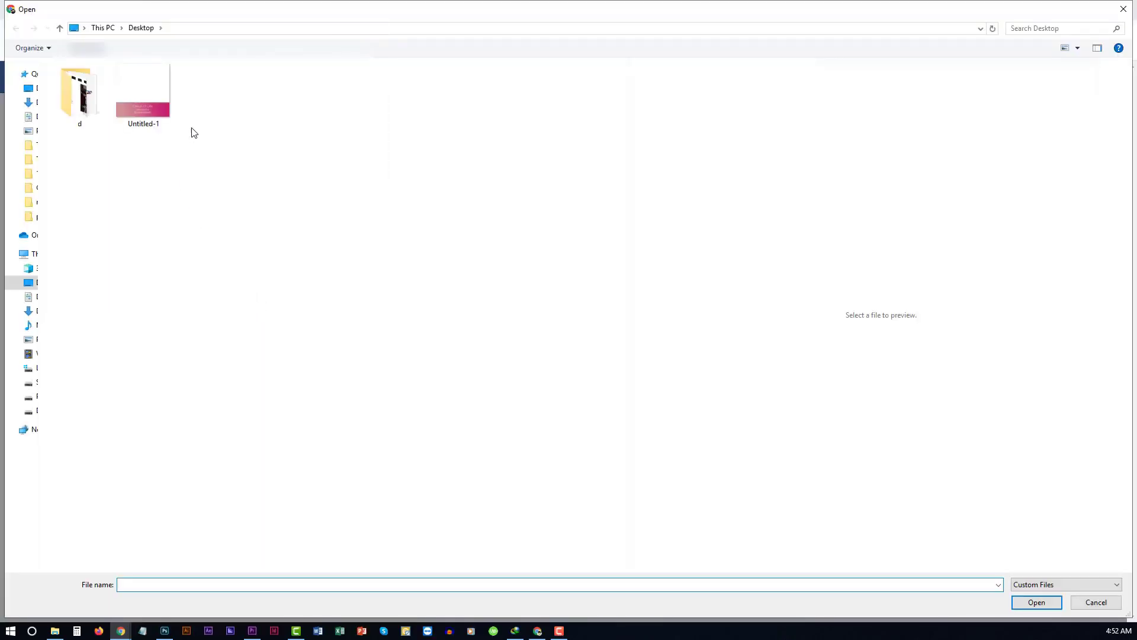
{"action": "double_click", "coordinate": [160, 105]}
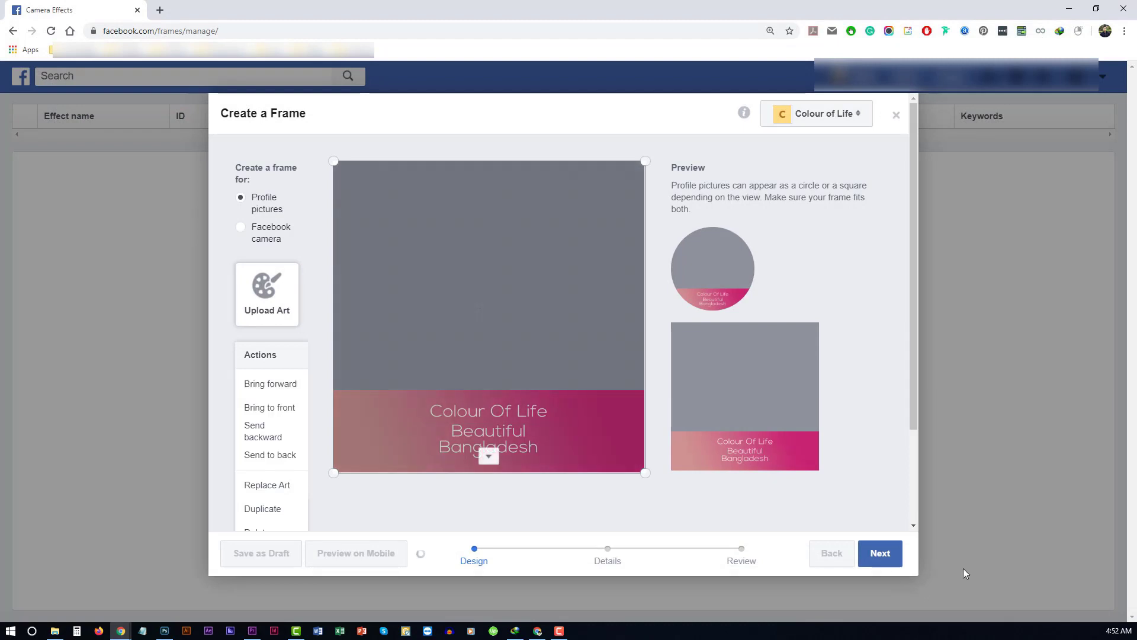
{"action": "mouse_move", "coordinate": [709, 292]}
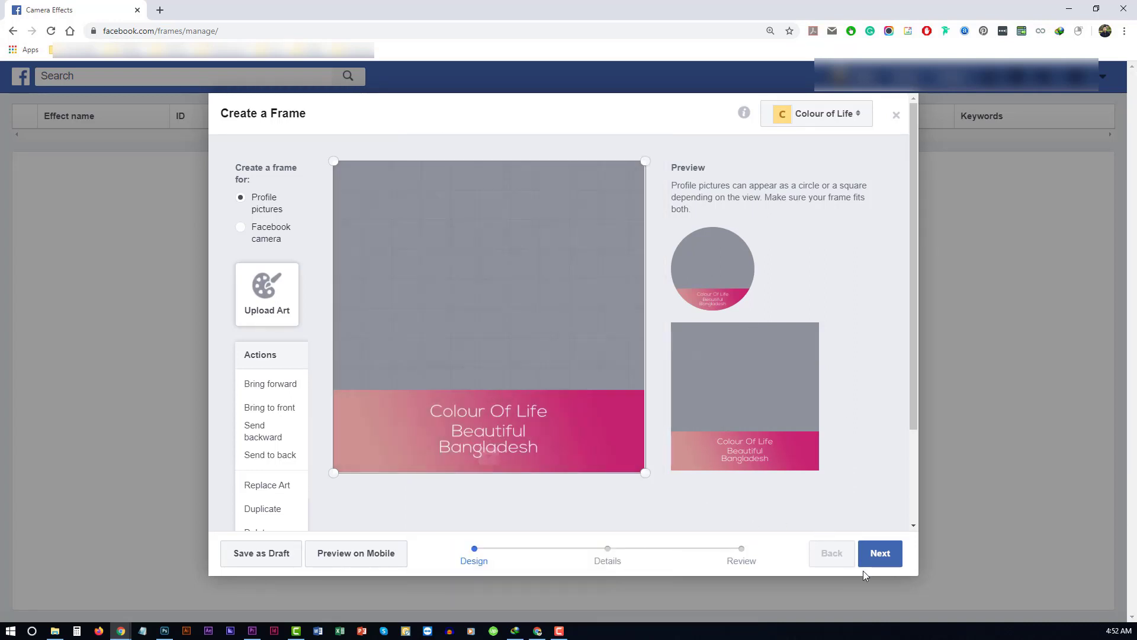
{"action": "left_click", "coordinate": [880, 553]}
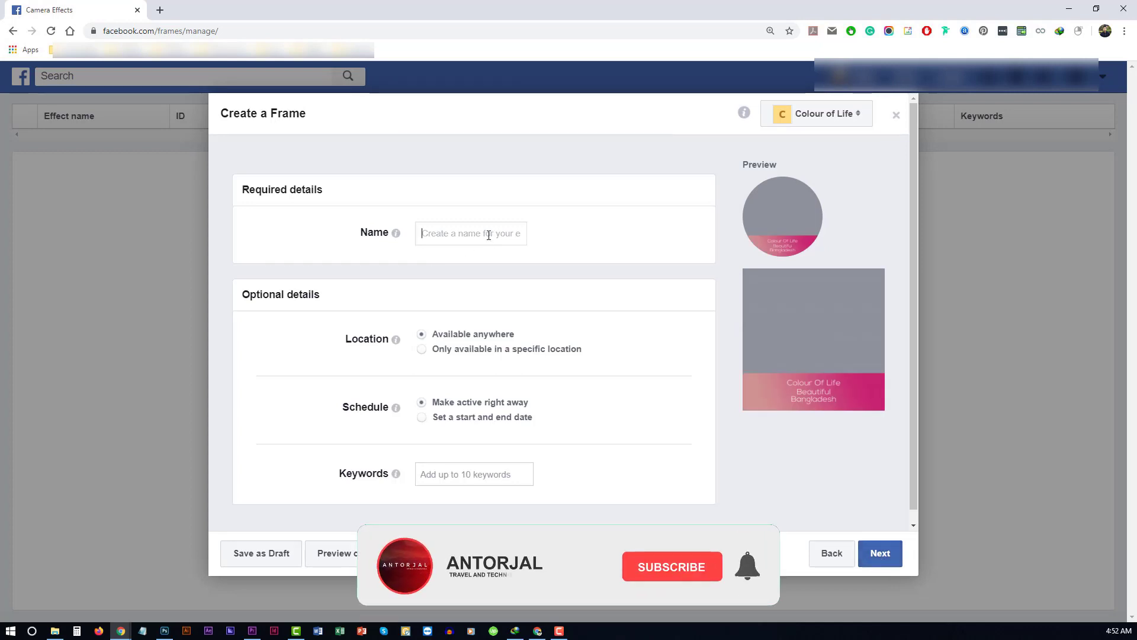
Step: Name the new frame Colours of Life
{"action": "left_click", "coordinate": [431, 234]}
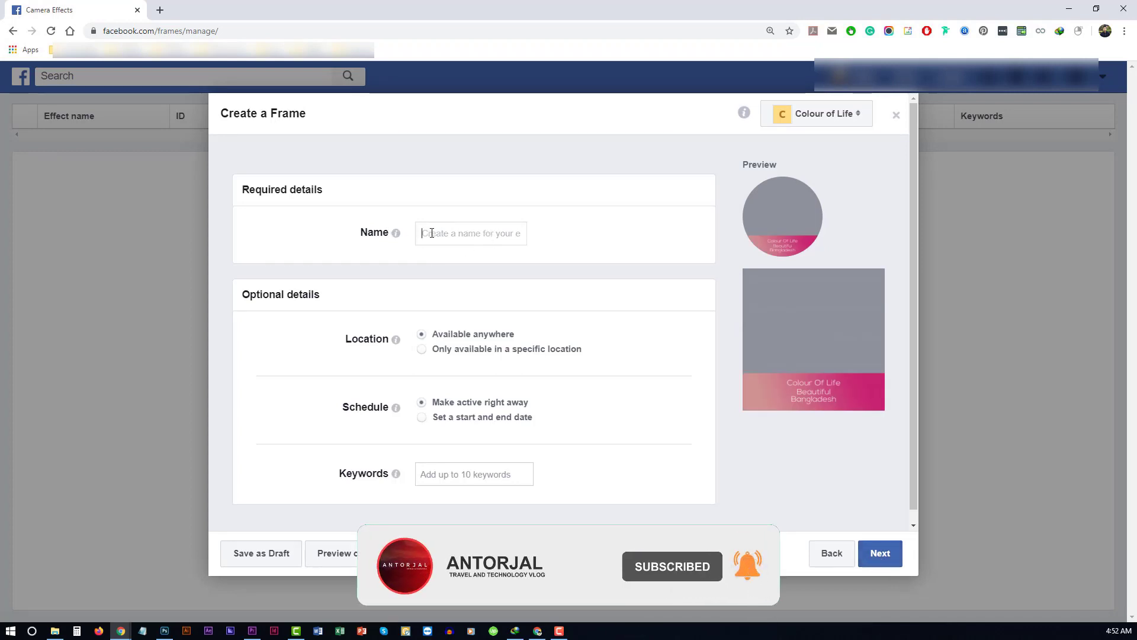
{"action": "type", "text": "Colou"}
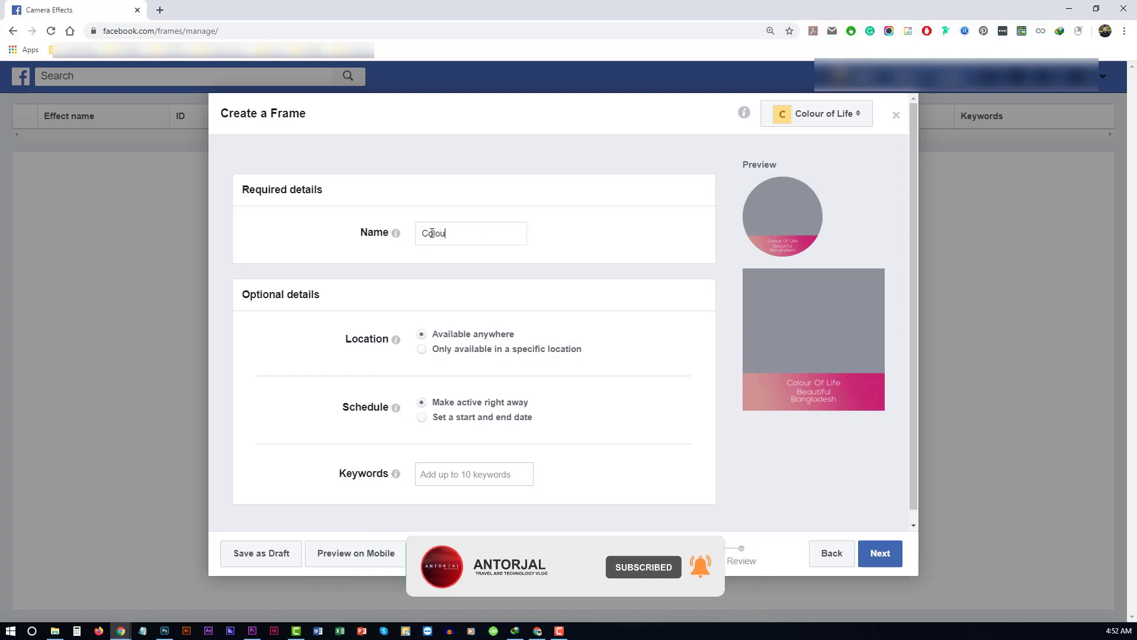
{"action": "type", "text": "rs of Life"}
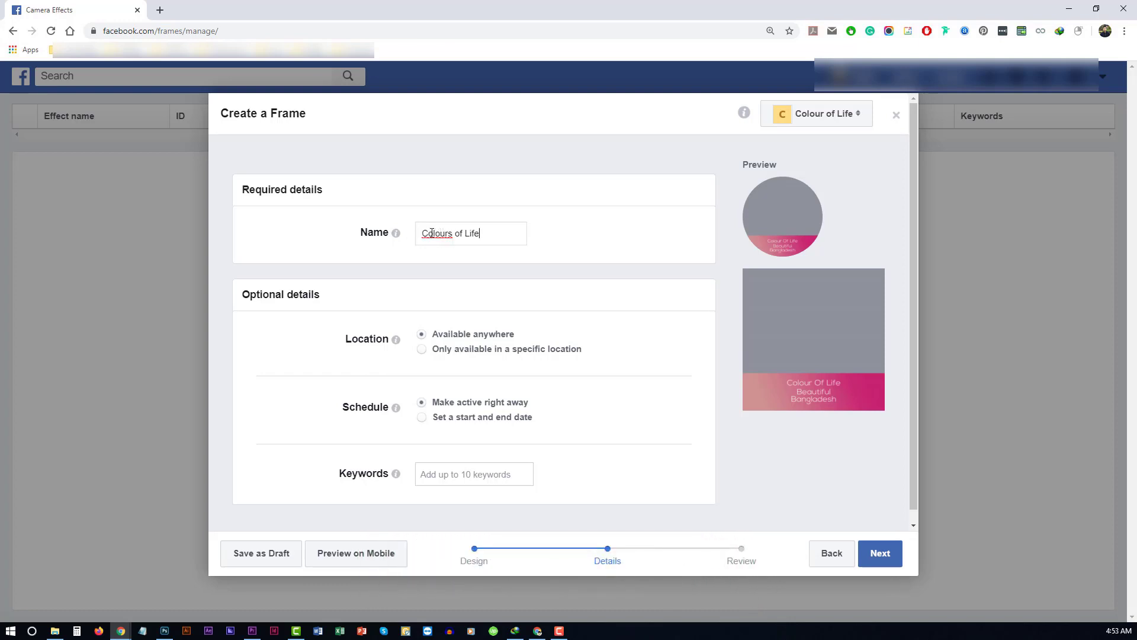
Step: Add the keywords Colours of Life, Beautiful Bangladesh and Bangladesh to the frame's optional details
{"action": "left_click", "coordinate": [475, 475]}
{"action": "type", "text": "Colours"}
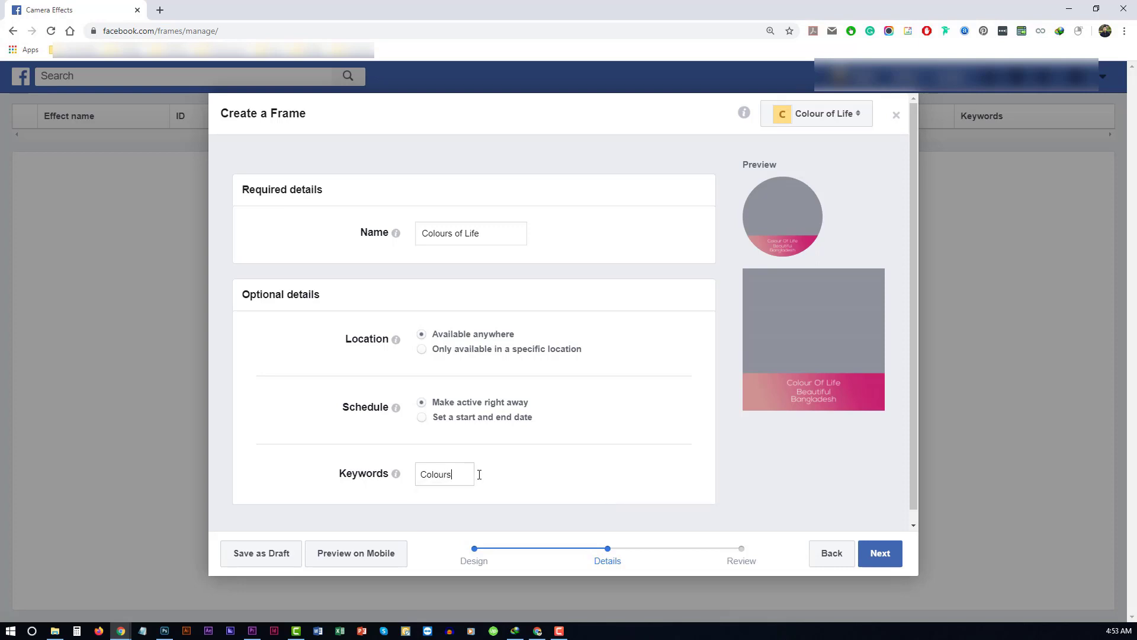
{"action": "type", "text": " of Life"}
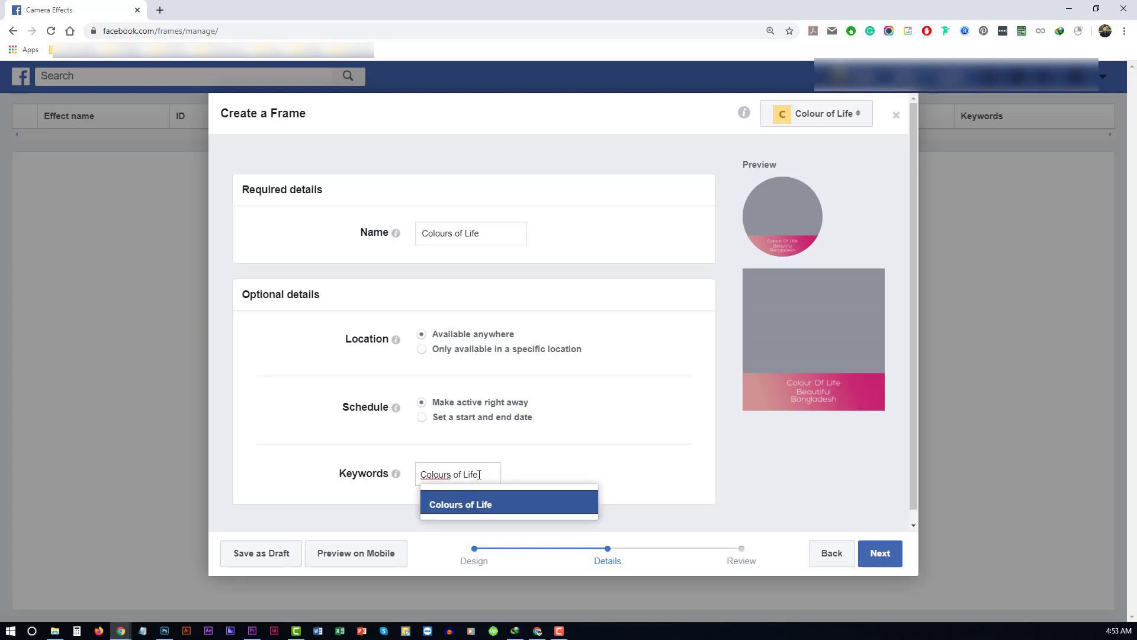
{"action": "key", "text": "Return"}
{"action": "type", "text": "Beauti"}
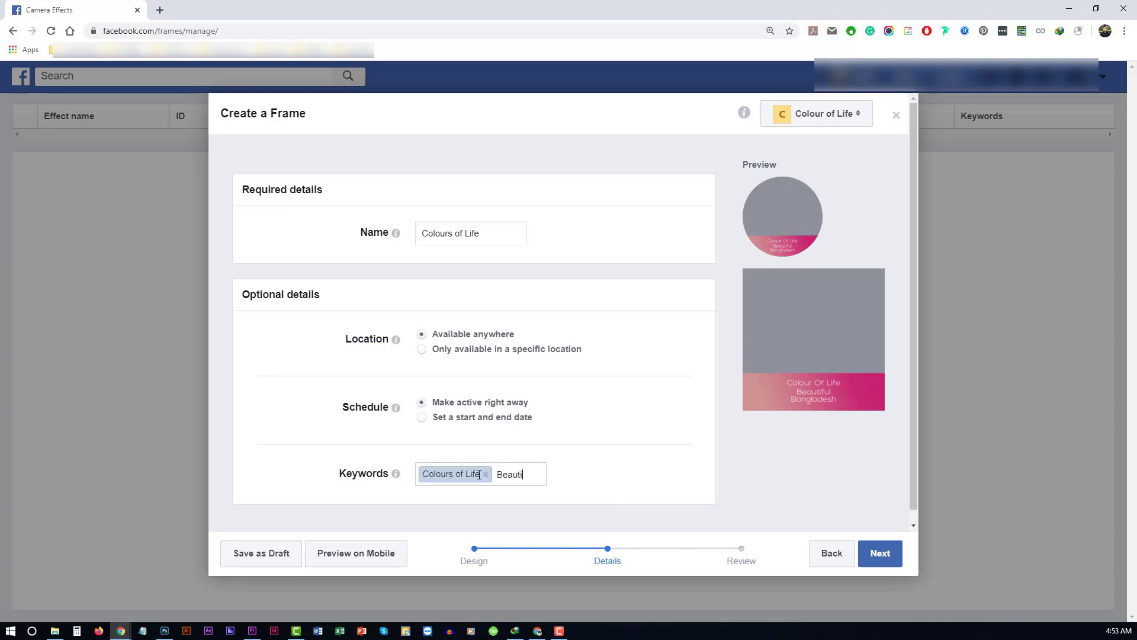
{"action": "type", "text": "ful Bangladesh"}
{"action": "key", "text": "Return"}
{"action": "type", "text": "Bea"}
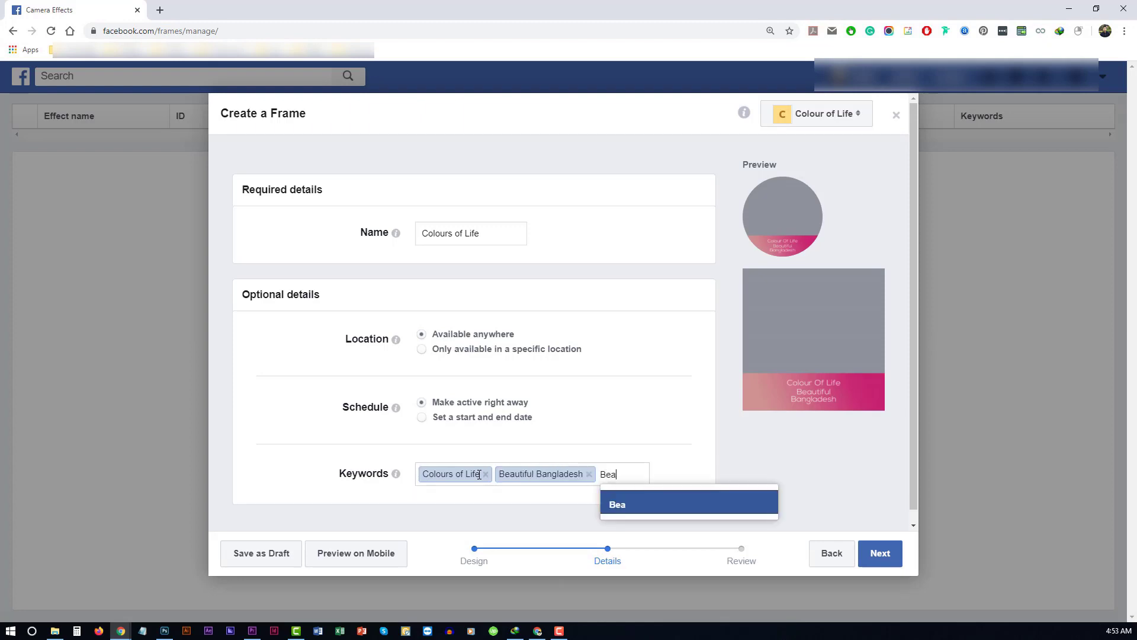
{"action": "key", "text": "BackSpace"}
{"action": "key", "text": "BackSpace"}
{"action": "type", "text": "angladesh"}
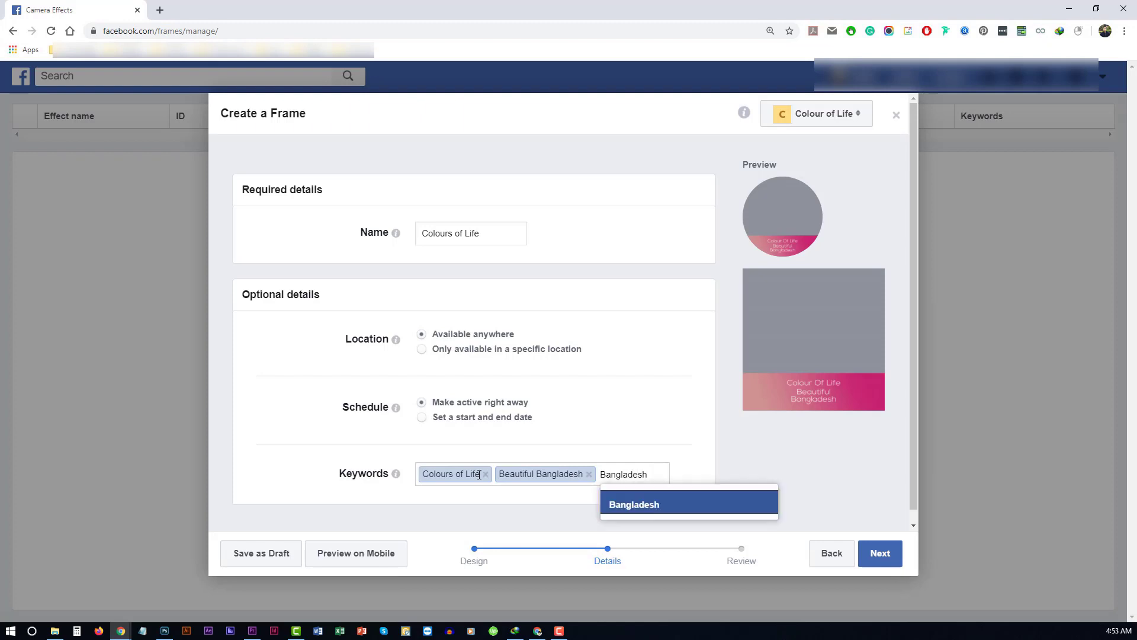
{"action": "key", "text": "Return"}
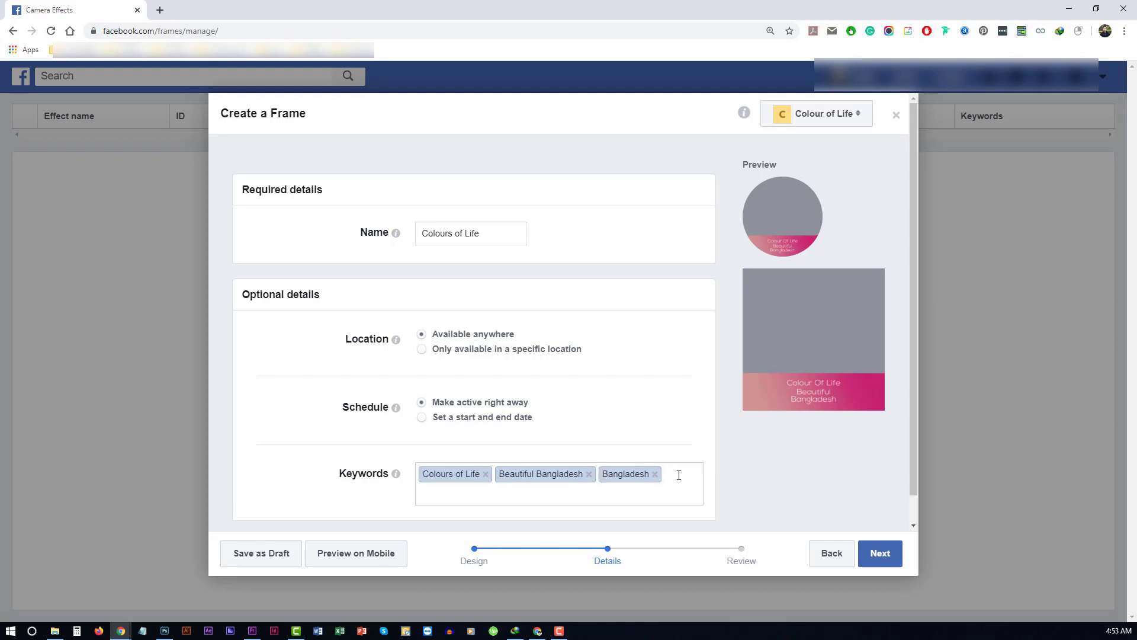
Step: Continue to the review stage, publish the frame with confirmation, and return to the list of managed frames
{"action": "left_click", "coordinate": [881, 552]}
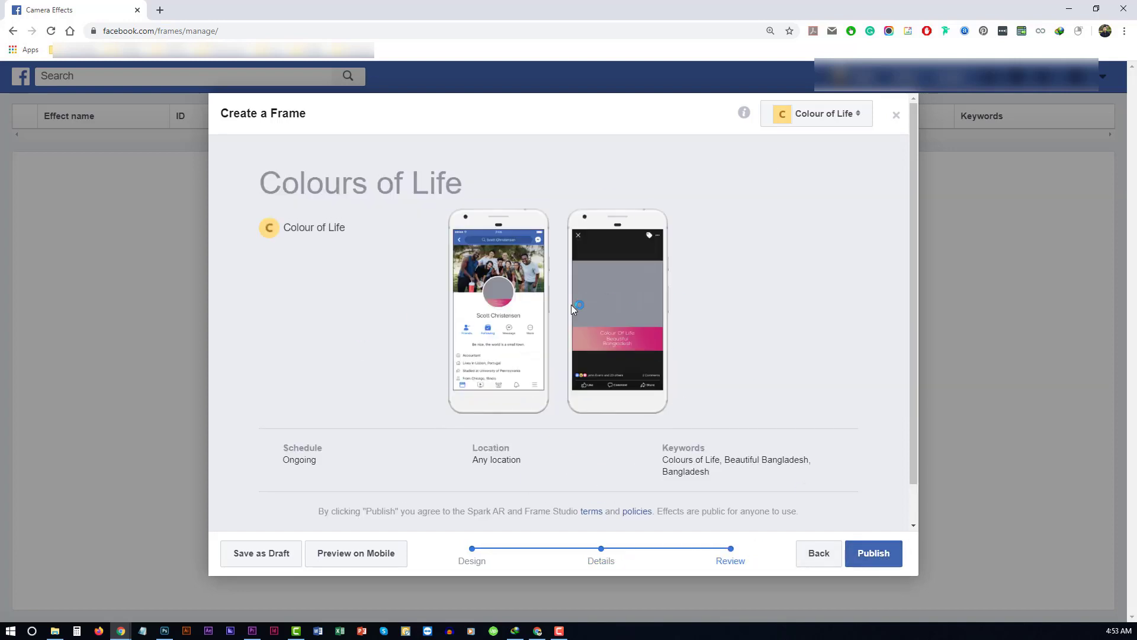
{"action": "left_click", "coordinate": [870, 557]}
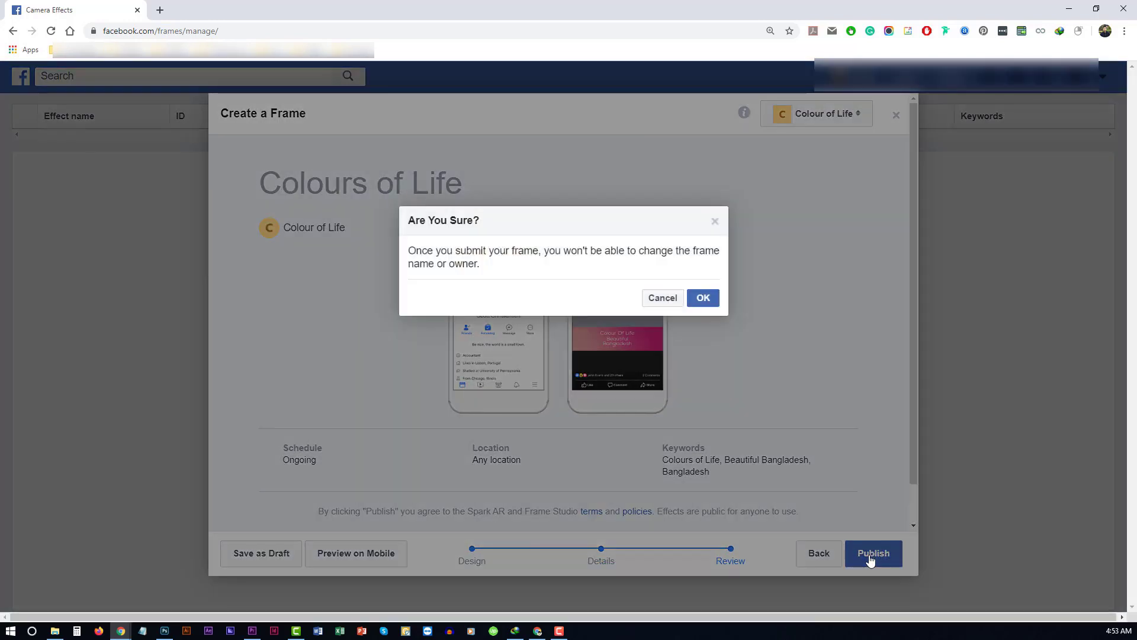
{"action": "left_click", "coordinate": [708, 298]}
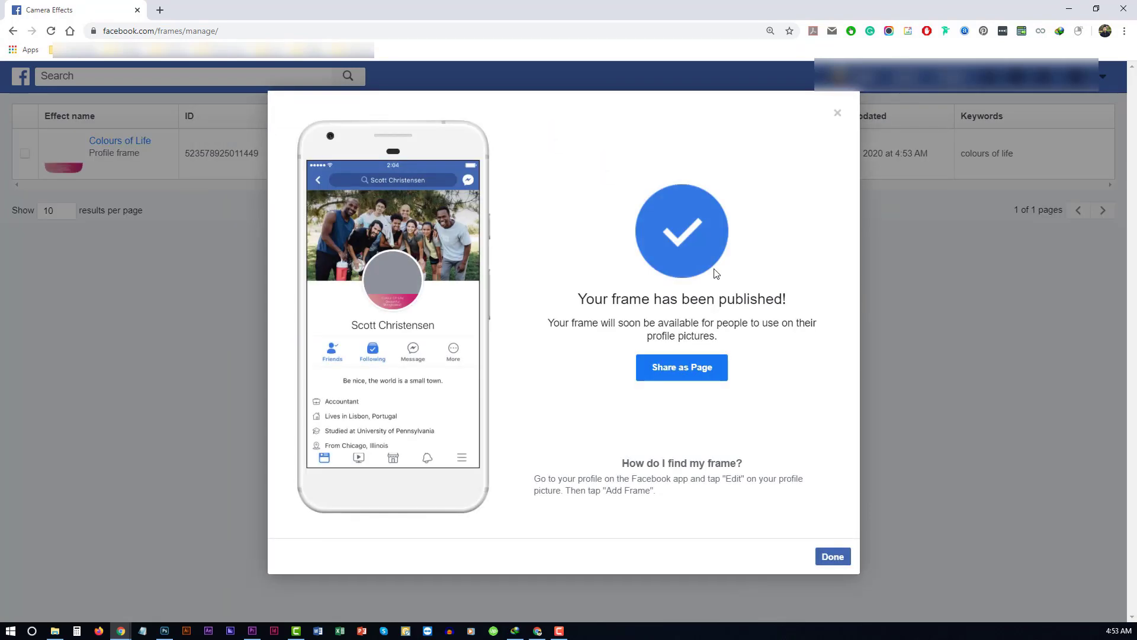
{"action": "left_click", "coordinate": [837, 557]}
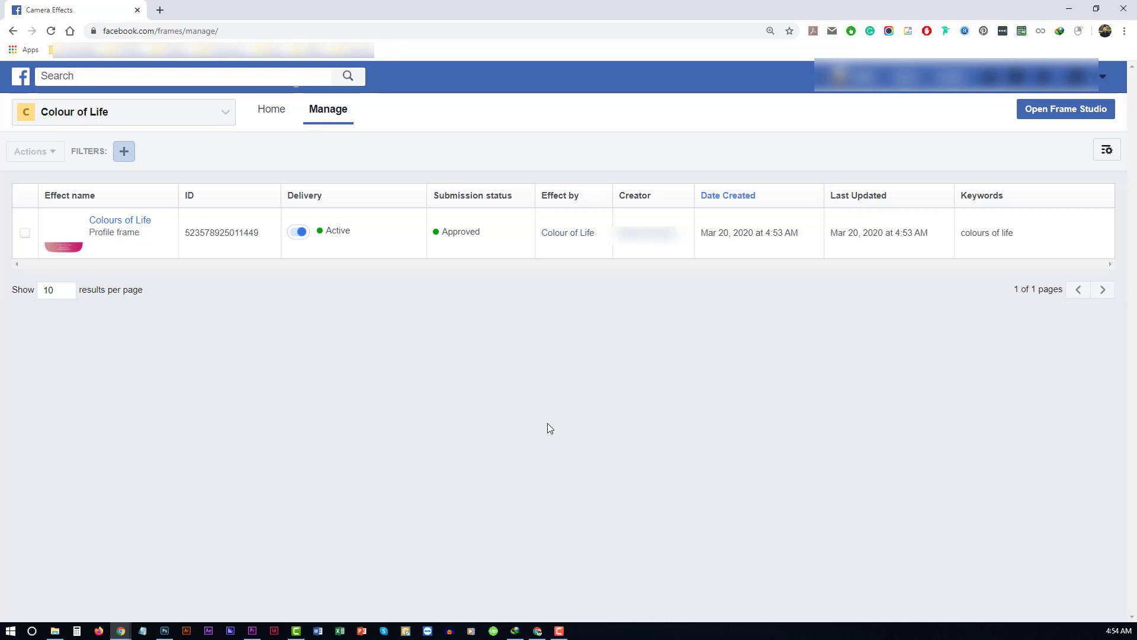
Step: Switch the Colours of Life frame's delivery off and back on, and view the actions available for the selected frame
{"action": "left_click", "coordinate": [299, 234]}
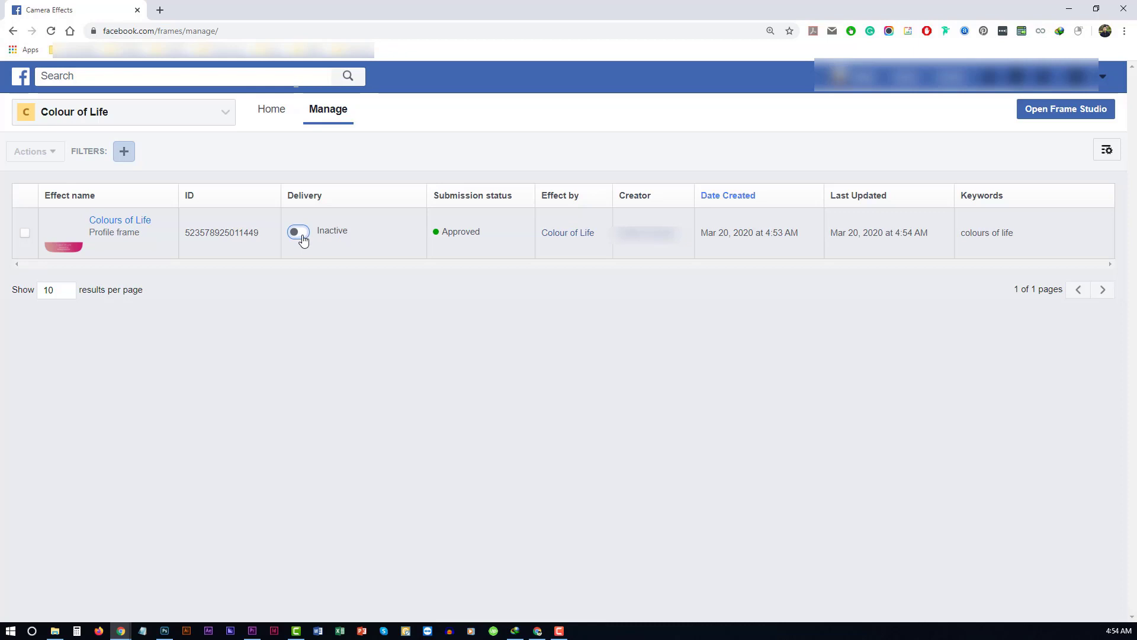
{"action": "left_click", "coordinate": [25, 238]}
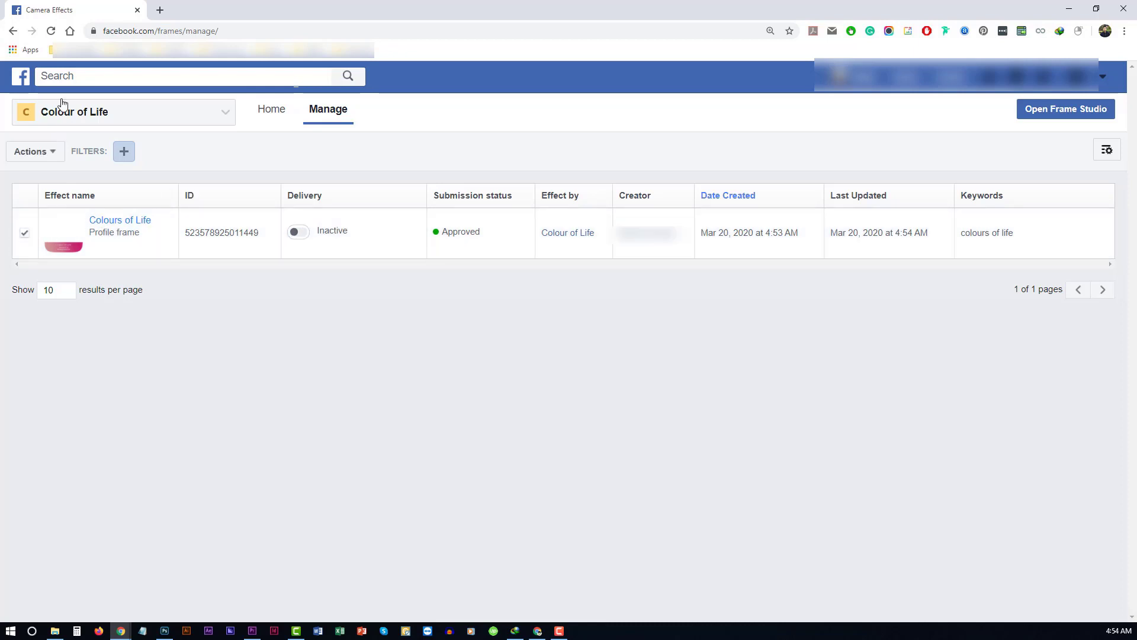
{"action": "left_click", "coordinate": [43, 151]}
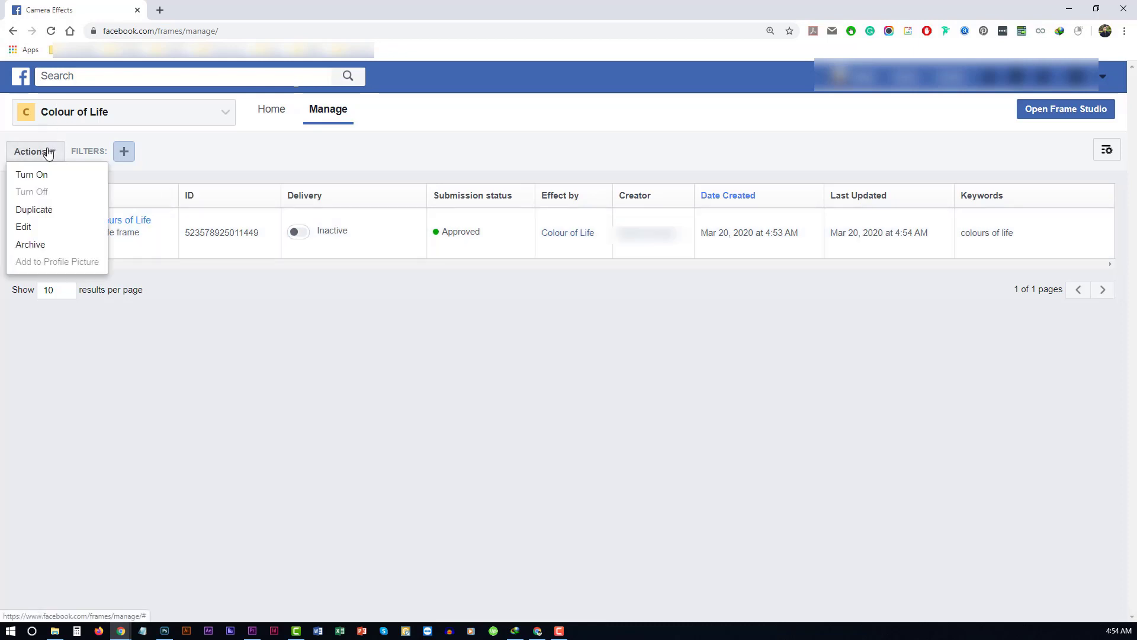
{"action": "left_click", "coordinate": [279, 322]}
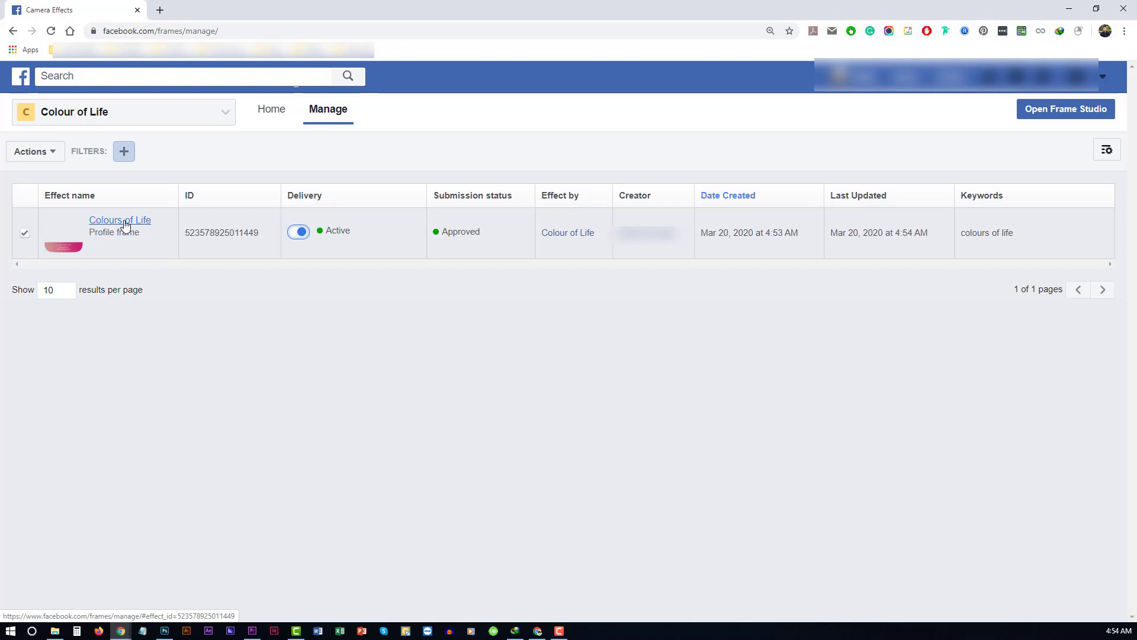
Step: Open the details of the Colours of Life frame and copy its sharing URL to the clipboard
{"action": "left_click", "coordinate": [124, 222]}
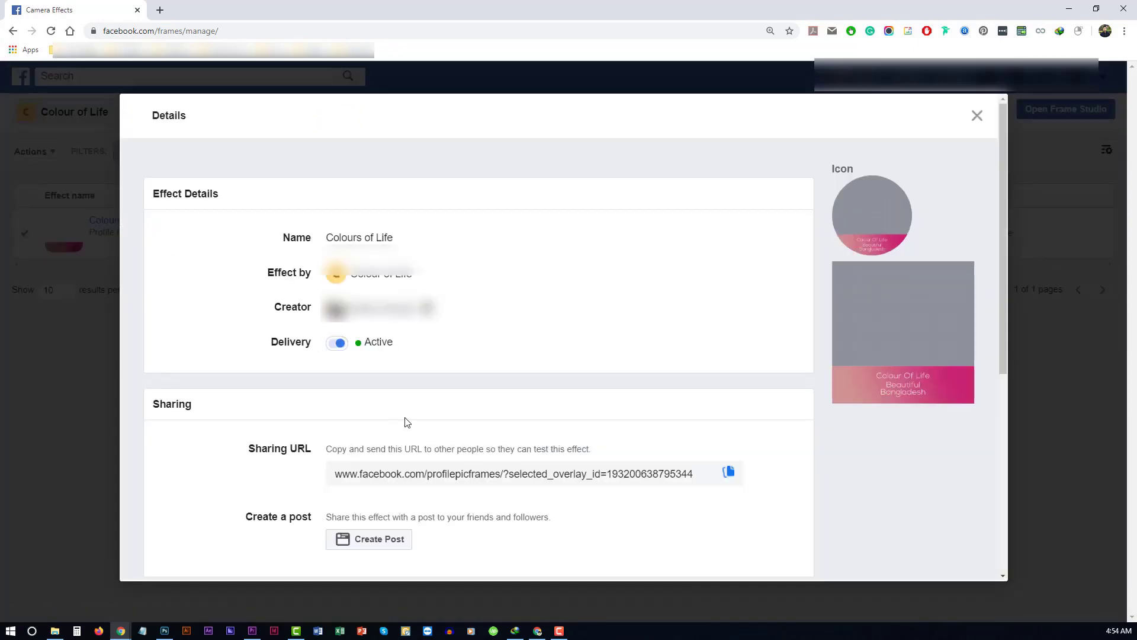
{"action": "scroll", "coordinate": [490, 439], "scroll_direction": "down", "scroll_amount": 5}
{"action": "scroll", "coordinate": [489, 439], "scroll_direction": "up", "scroll_amount": 2}
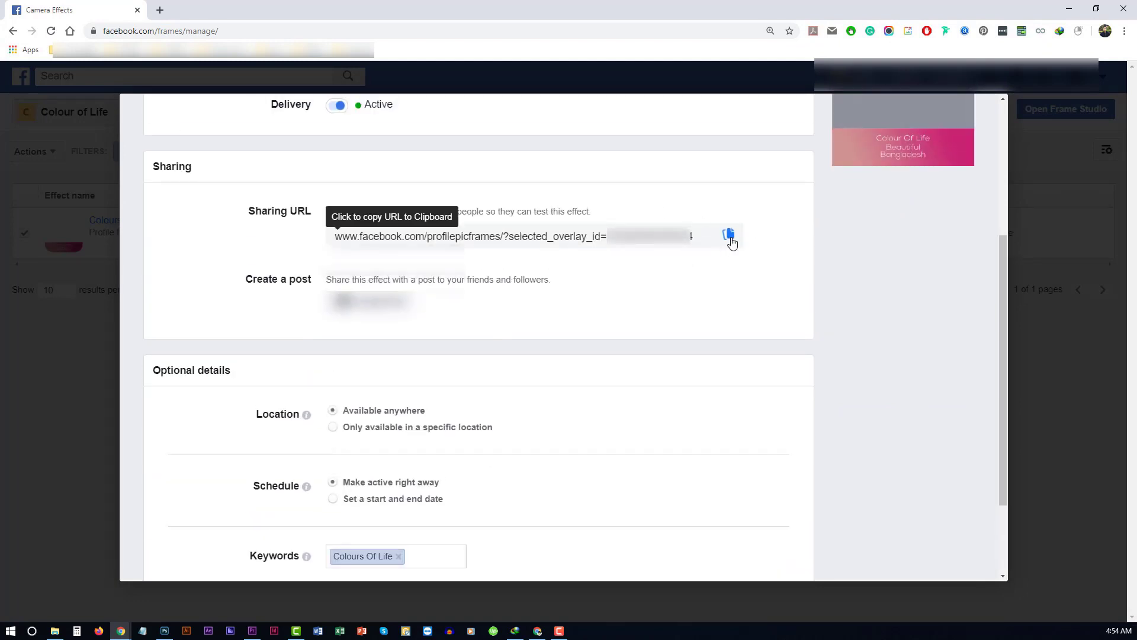
{"action": "left_click", "coordinate": [731, 238]}
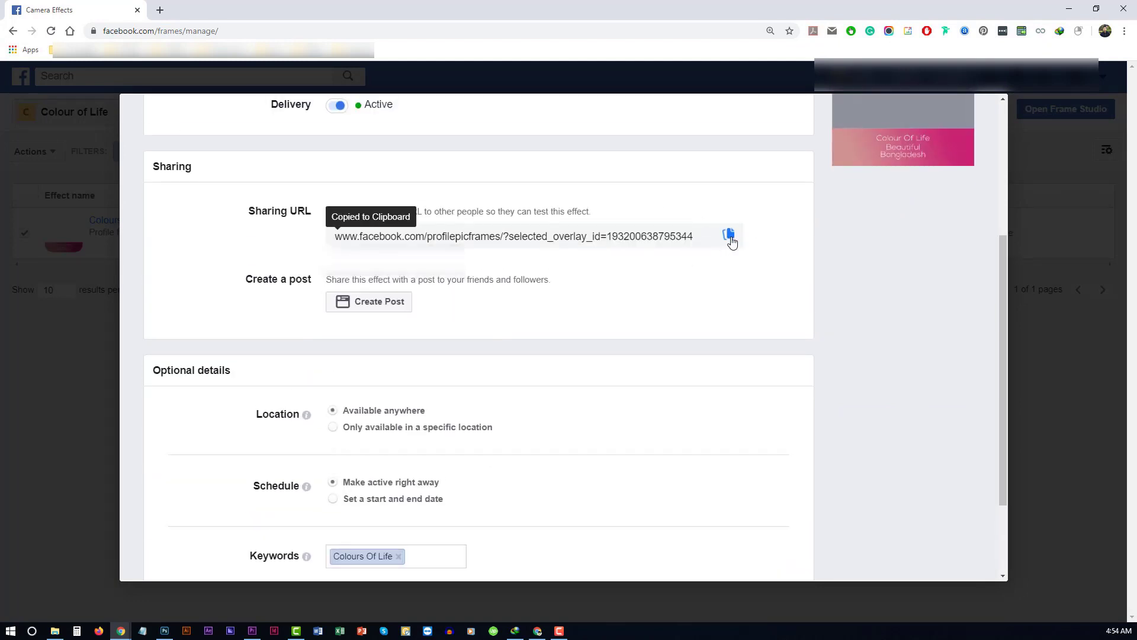